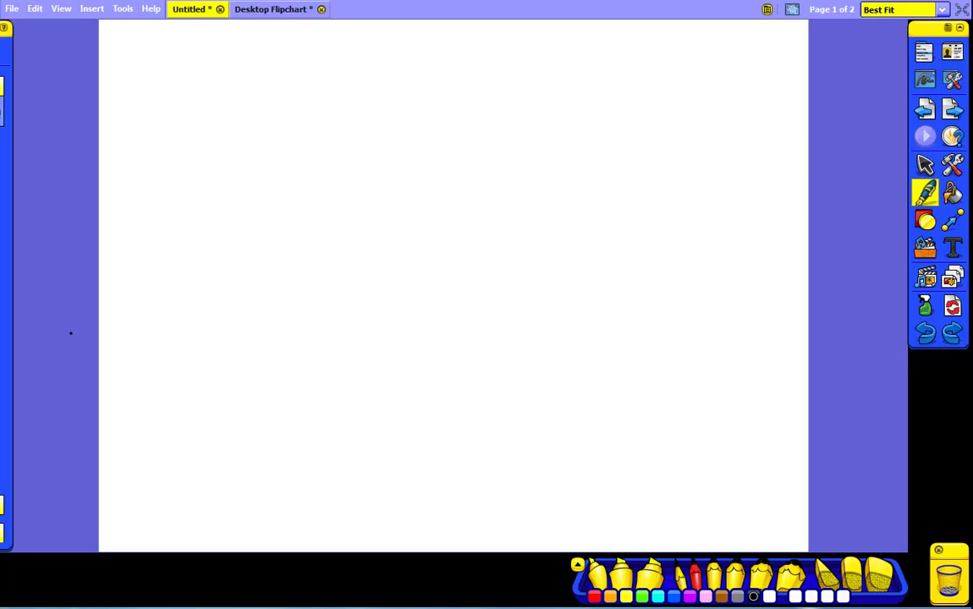
Draw a freehand black curve on the page and add the text "Monday 3rd September" near the upper right
mouse_move(277, 103)
mouse_down()
mouse_move(246, 140)
mouse_move(381, 206)
mouse_move(437, 190)
mouse_up()
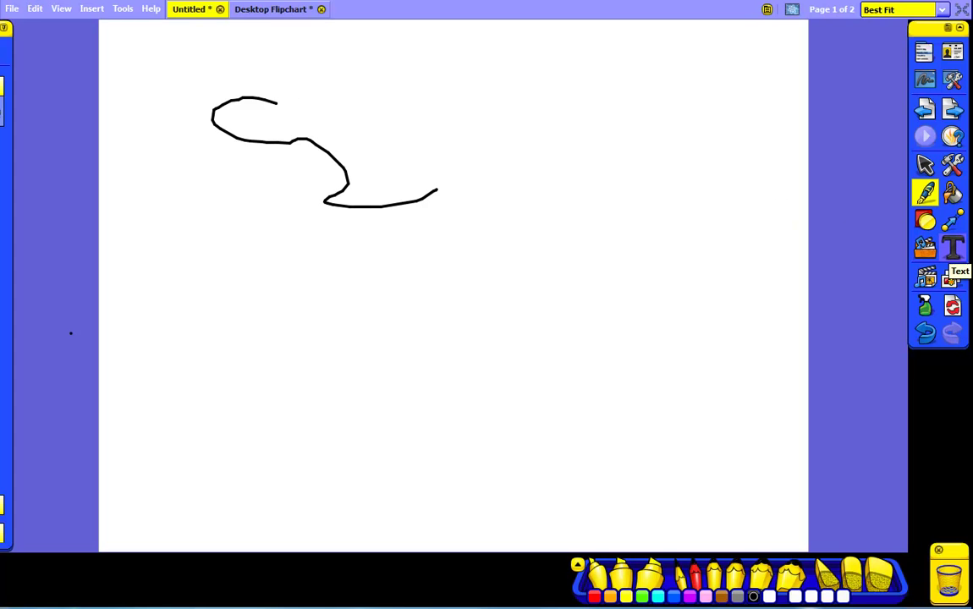
click(952, 248)
click(526, 53)
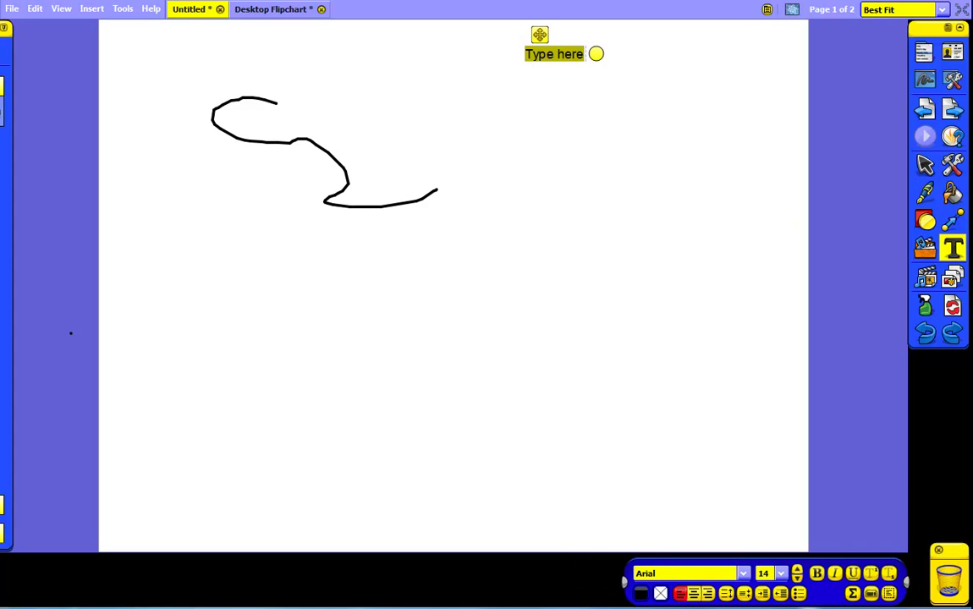
text(Monday 3rd September)
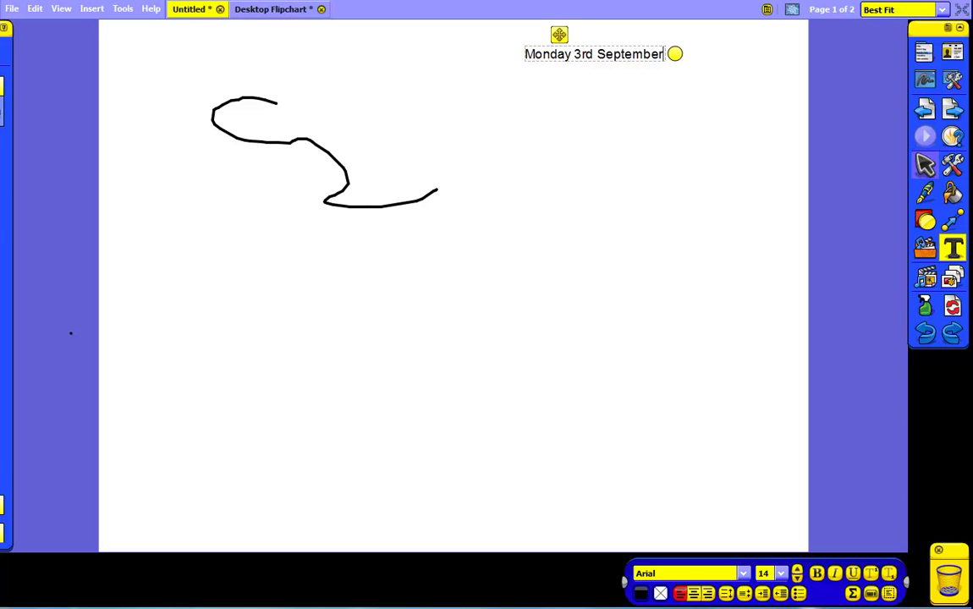
Resize the freehand curve to be taller and narrower, and delete it by moving it to the bin
click(925, 165)
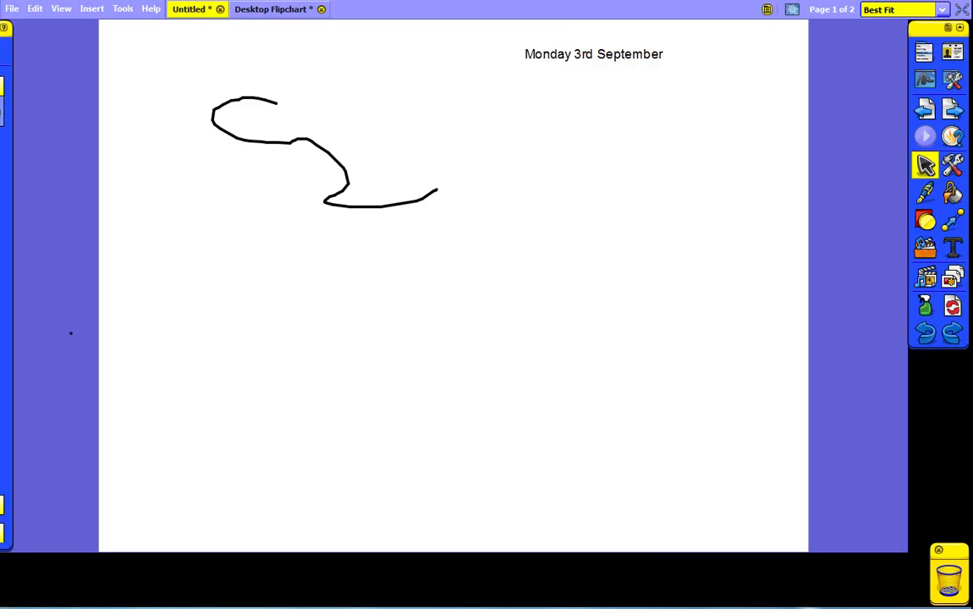
click(328, 153)
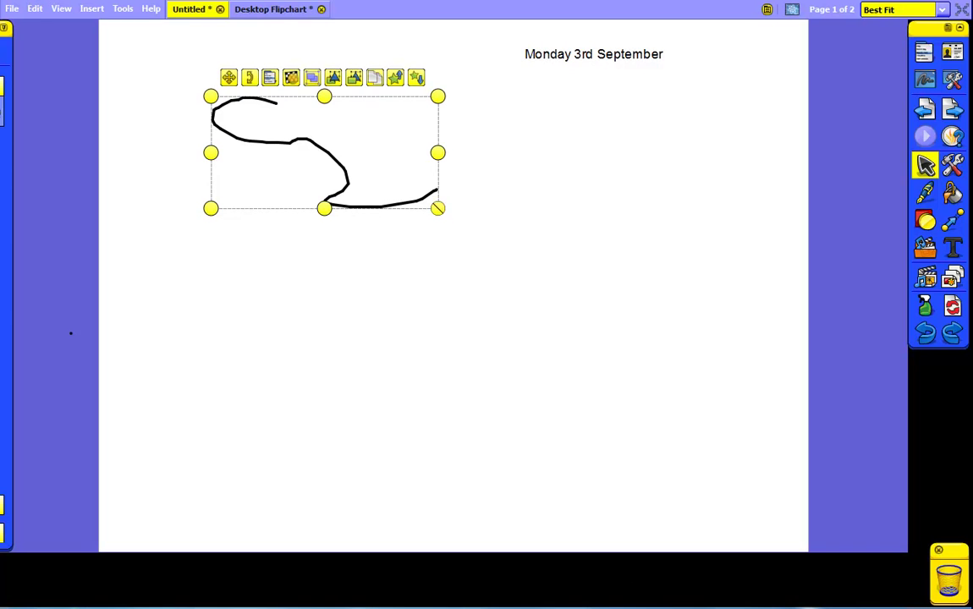
mouse_move(438, 208)
mouse_down()
mouse_move(509, 239)
mouse_move(495, 237)
mouse_up()
drag(495, 166, 380, 166)
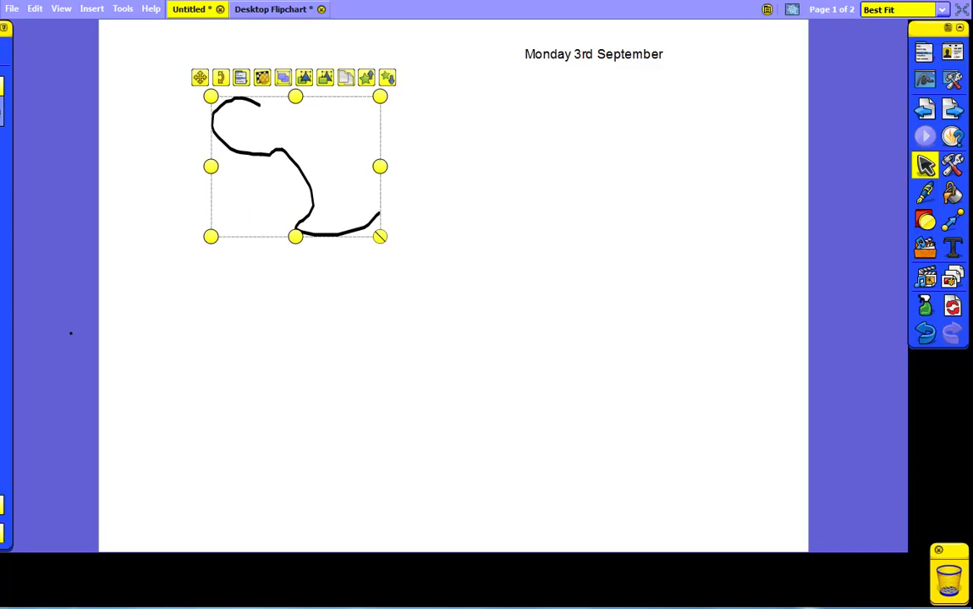
mouse_move(220, 77)
mouse_down()
mouse_move(179, 156)
mouse_move(273, 232)
mouse_move(948, 580)
mouse_up()
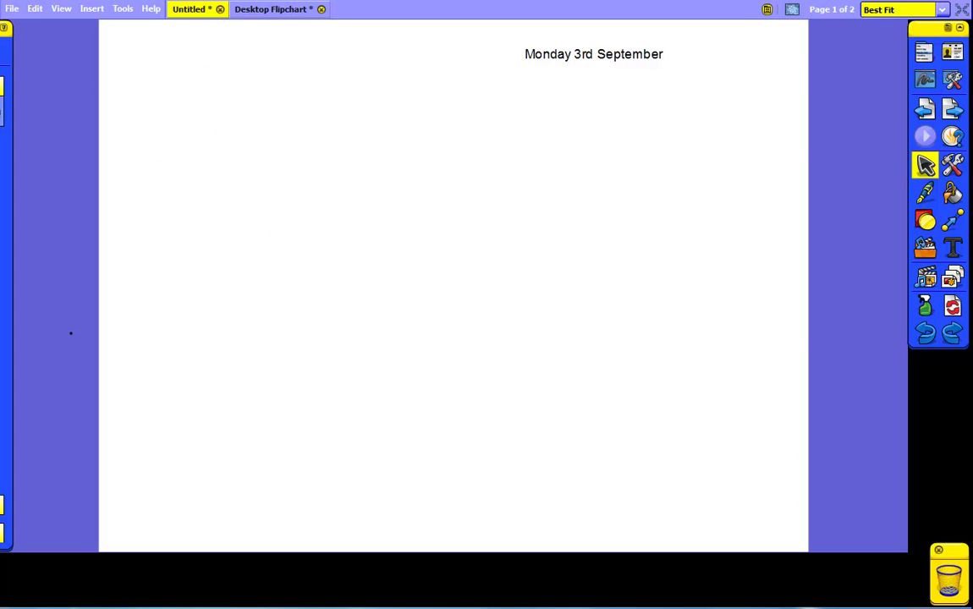
Set the font of the whole date text to Aharoni at size 20
click(596, 54)
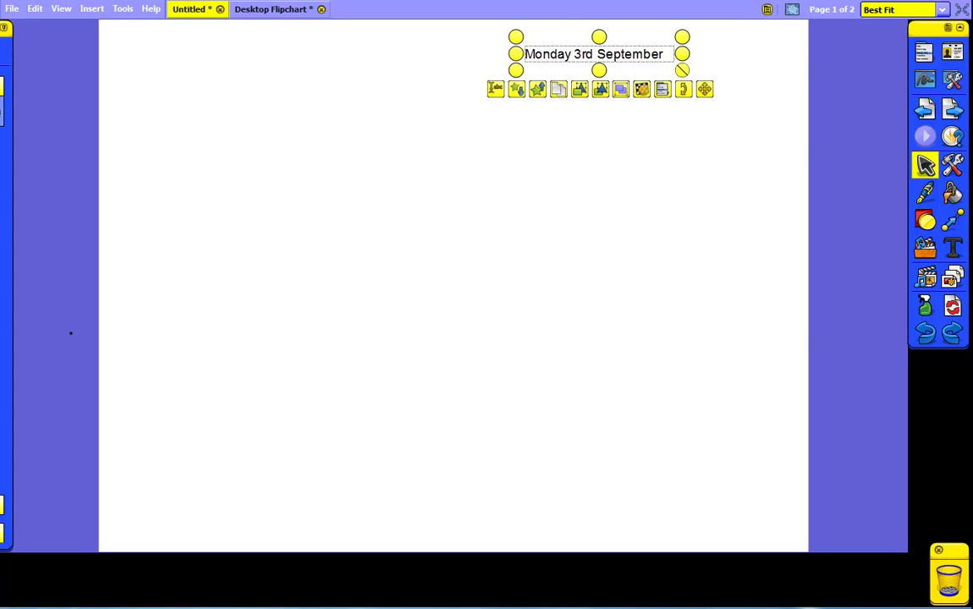
click(496, 89)
drag(660, 54, 524, 54)
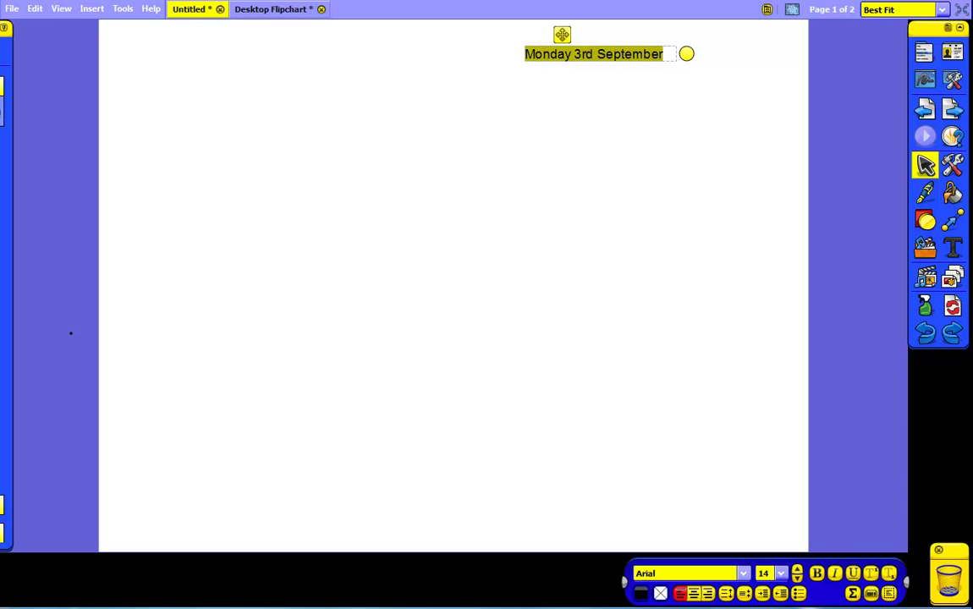
click(742, 574)
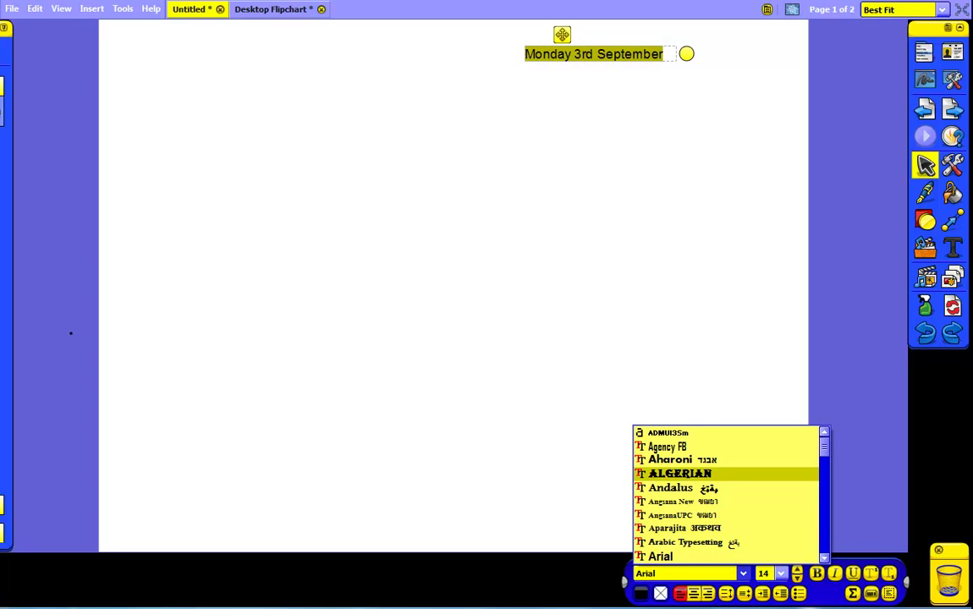
click(677, 459)
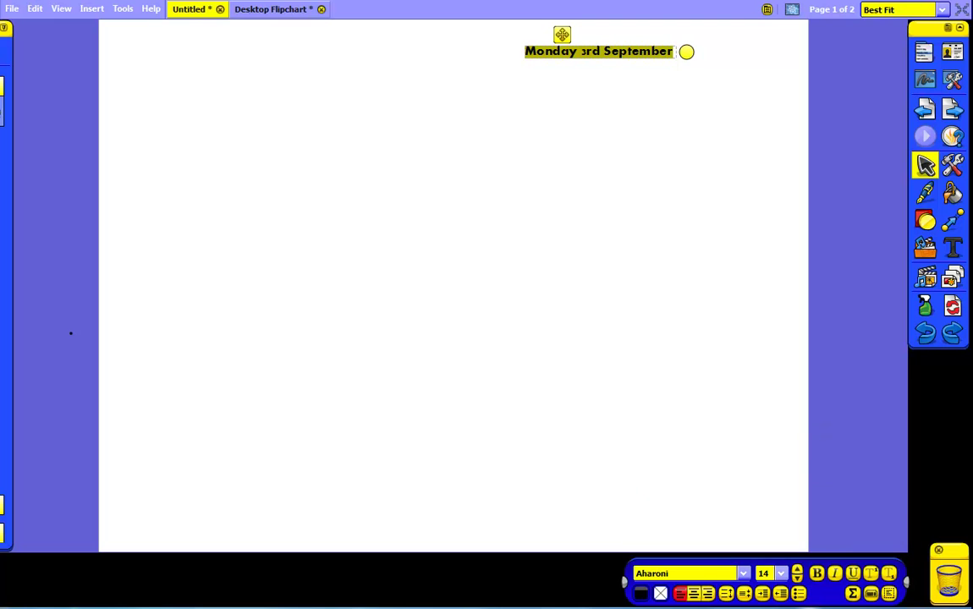
click(780, 574)
click(790, 532)
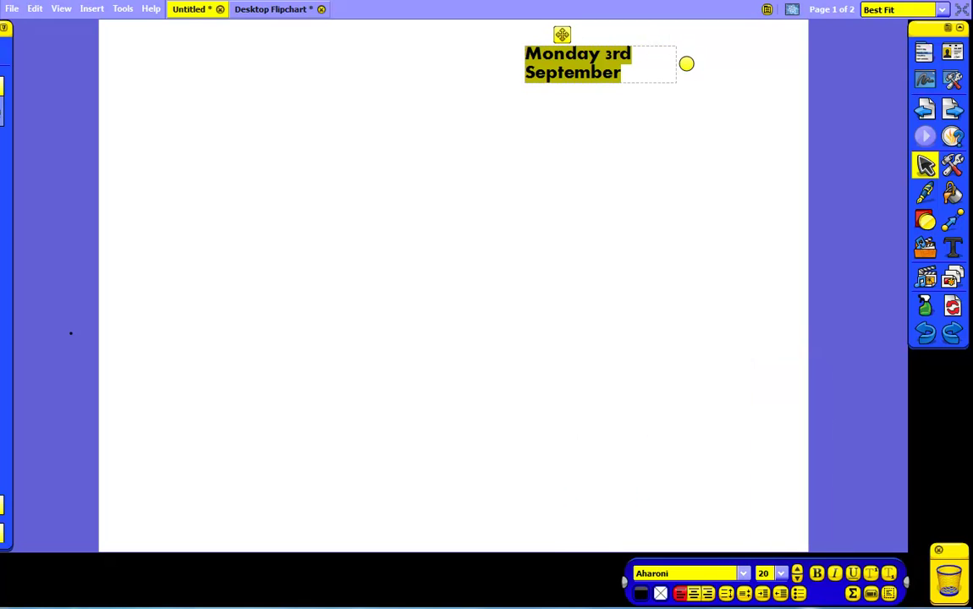
Colour the date text red and widen its text box so it fits on one line
click(642, 593)
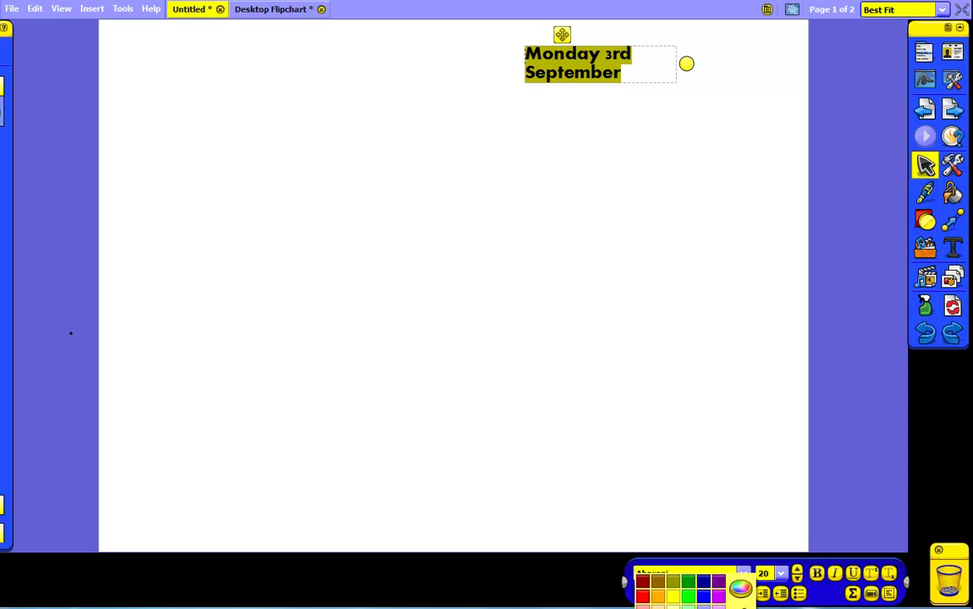
click(643, 596)
drag(686, 64, 766, 54)
click(643, 212)
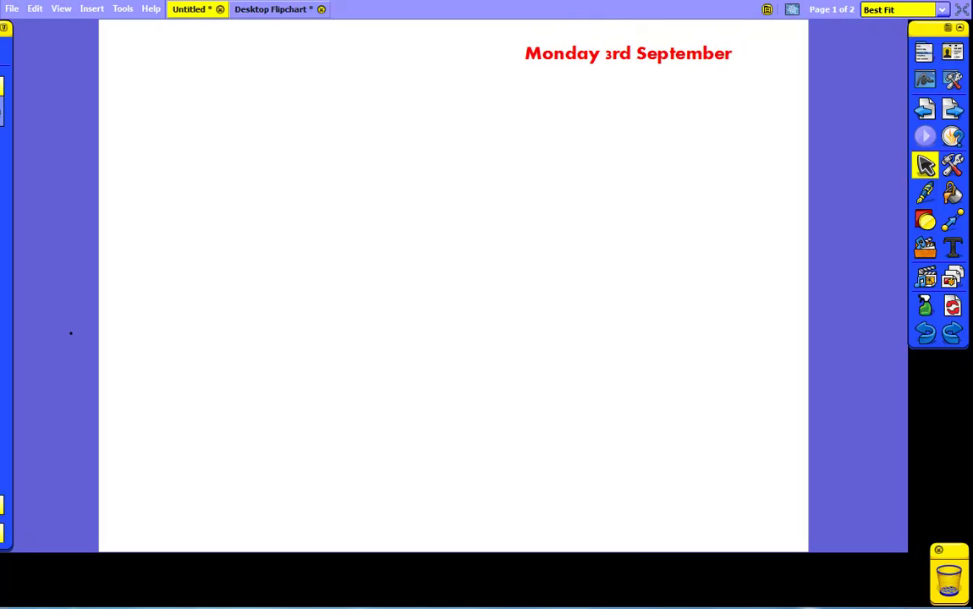
Highlight the word "September" in yellow with the medium highlighter and undo the highlight
click(925, 193)
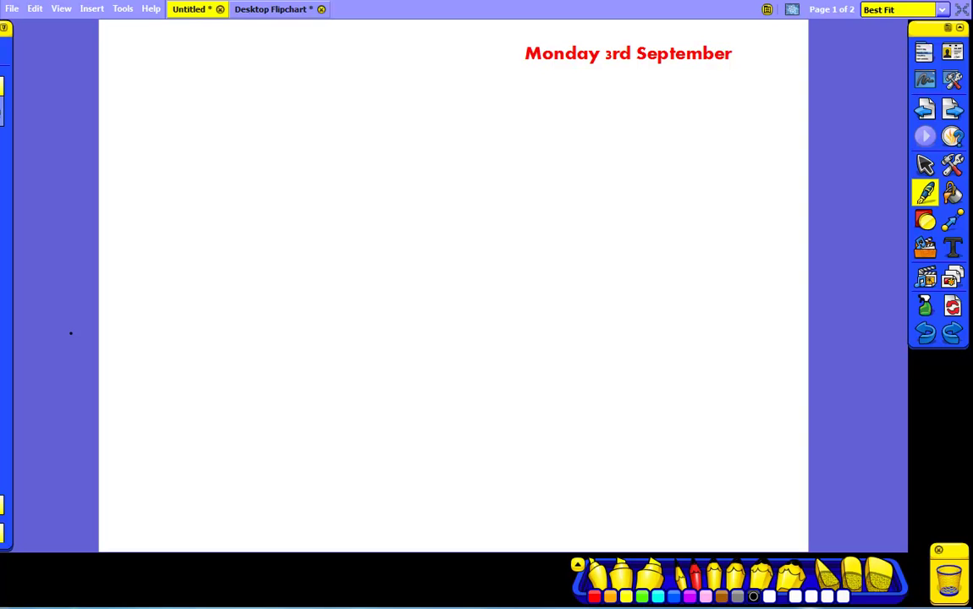
click(621, 576)
drag(636, 54, 738, 55)
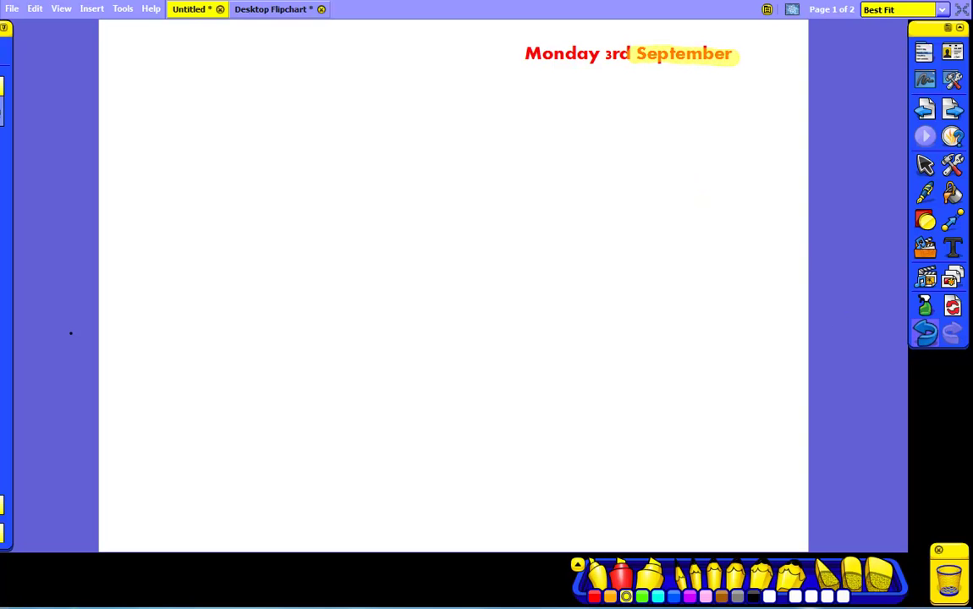
click(924, 332)
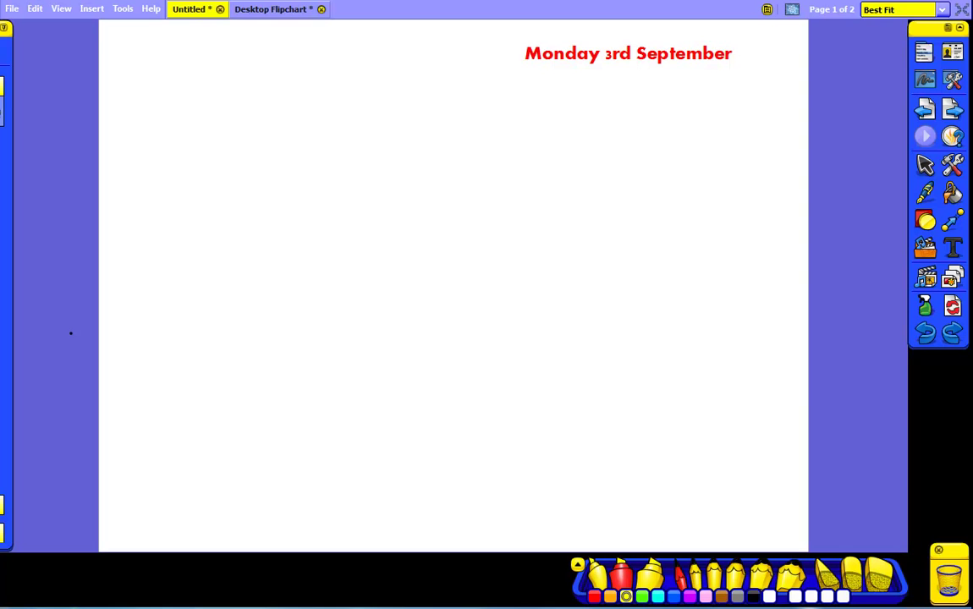
Draw one stroke with the thinnest pen and one with the thickest pen, and undo both strokes
click(680, 577)
drag(399, 391, 240, 199)
click(791, 577)
mouse_move(739, 479)
mouse_down()
mouse_move(543, 243)
mouse_move(496, 207)
mouse_up()
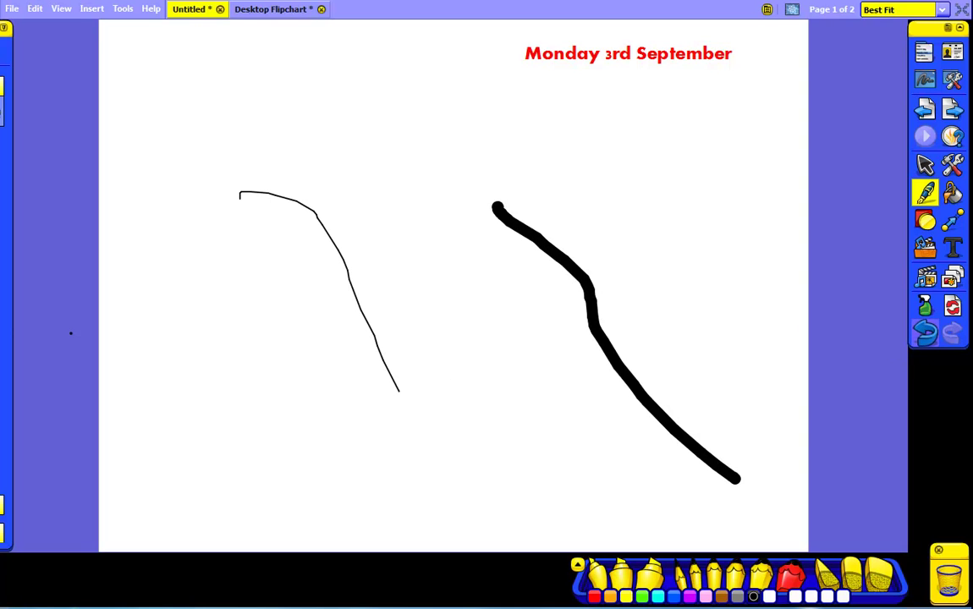
click(924, 332)
click(924, 331)
Try the largest eraser on the date text and across a newly drawn thick black stroke, and undo the erasing and the stroke
click(880, 576)
mouse_move(683, 54)
mouse_down()
mouse_move(654, 48)
mouse_move(703, 73)
mouse_up()
click(760, 575)
mouse_move(747, 464)
mouse_down()
mouse_move(543, 289)
mouse_move(449, 159)
mouse_up()
click(880, 575)
mouse_move(693, 443)
mouse_down()
mouse_move(586, 450)
mouse_move(486, 257)
mouse_up()
click(925, 333)
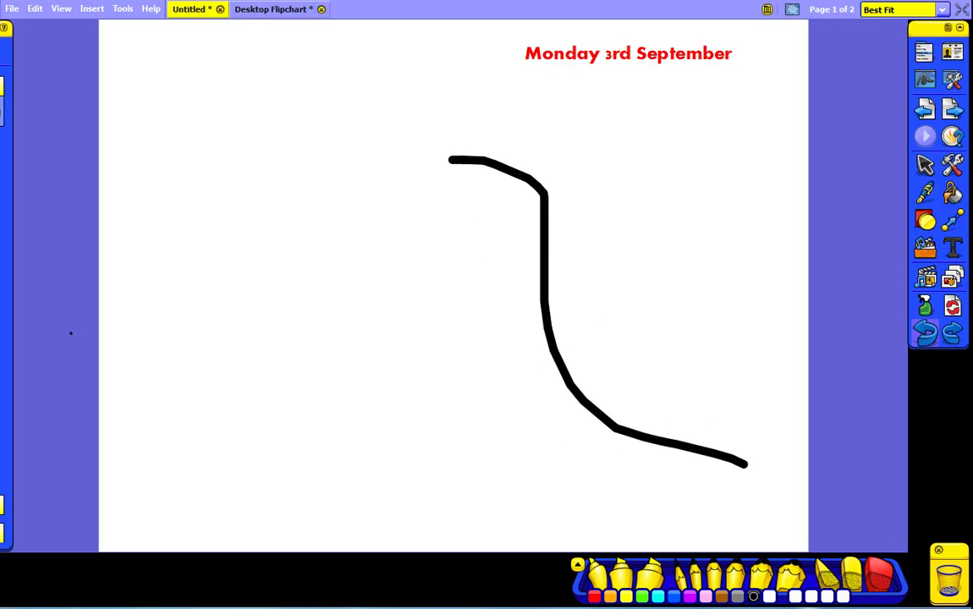
click(924, 332)
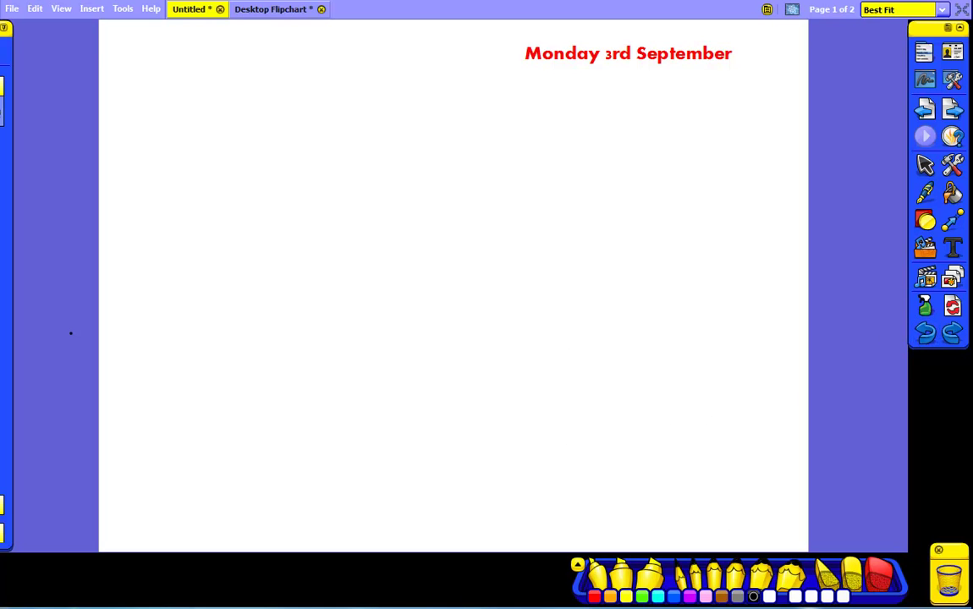
Underline the date with a straight horizontal black pen line and draw a vertical margin line down the page's left side
click(680, 577)
click(695, 577)
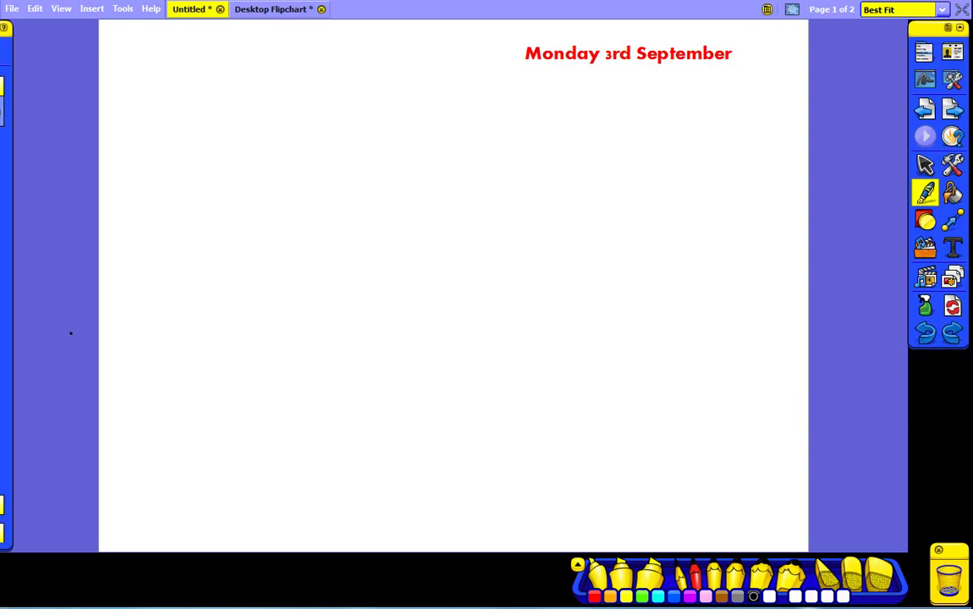
click(577, 564)
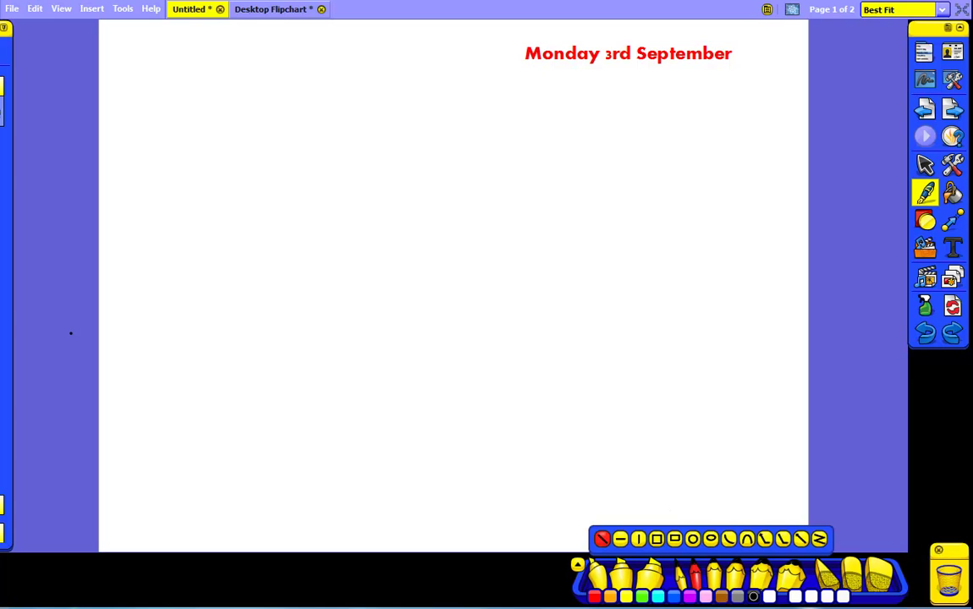
click(620, 538)
drag(525, 63, 735, 83)
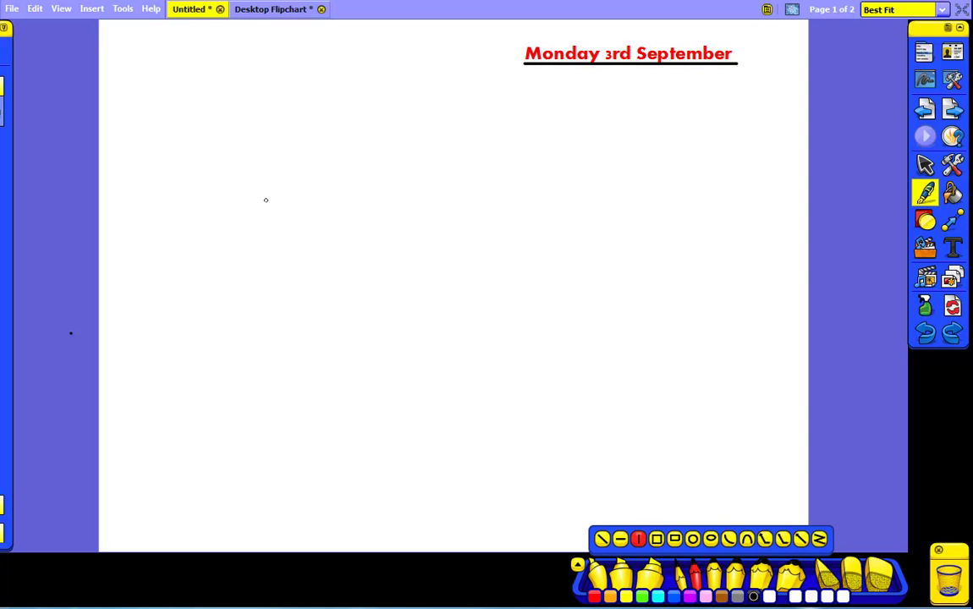
drag(176, 34, 180, 552)
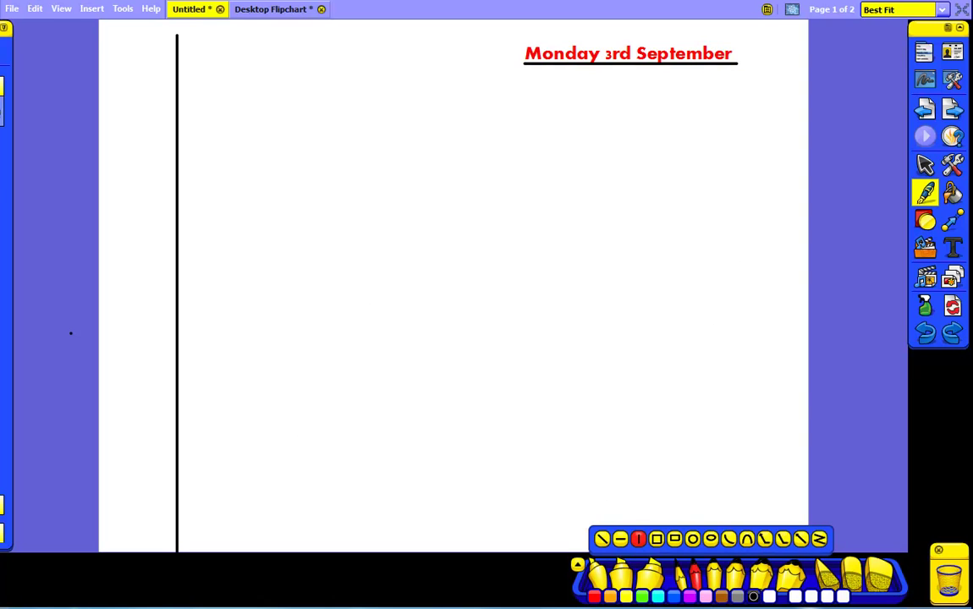
Draw a square, a circle and a curved line with the pen's shape modes, and undo all three
click(657, 539)
drag(539, 223, 692, 376)
click(692, 538)
drag(452, 396, 560, 505)
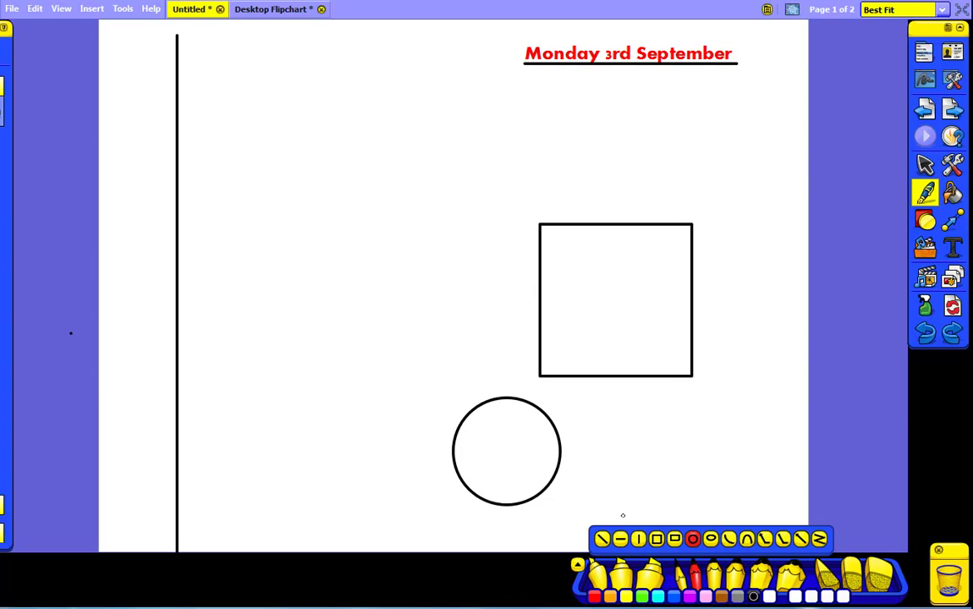
click(728, 539)
drag(324, 208, 521, 231)
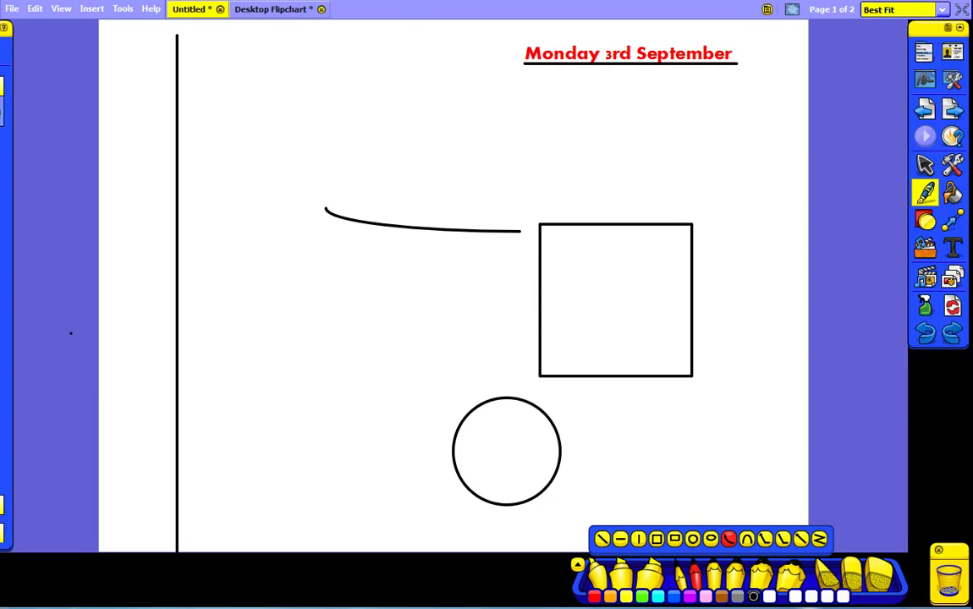
click(925, 332)
click(925, 332)
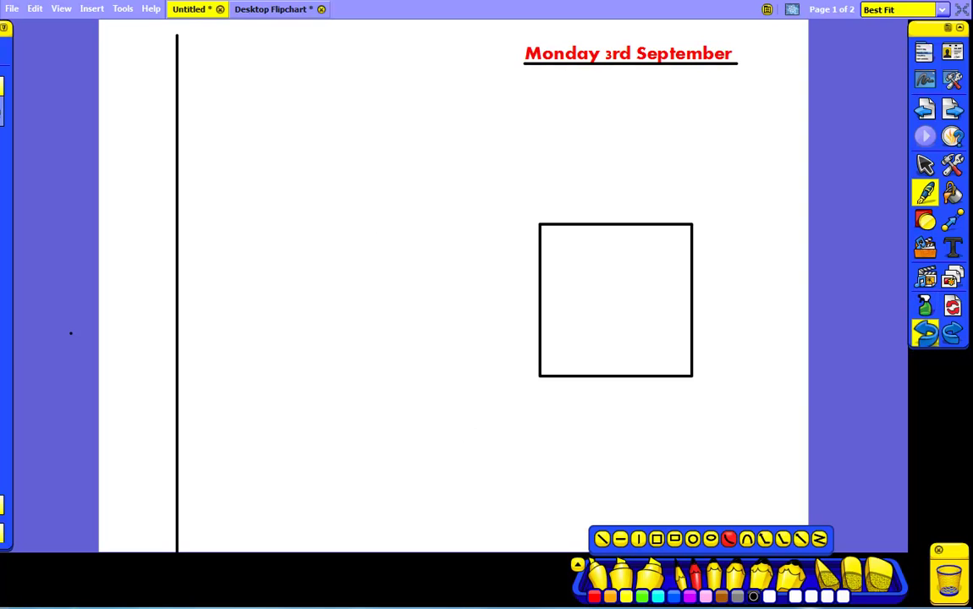
click(924, 333)
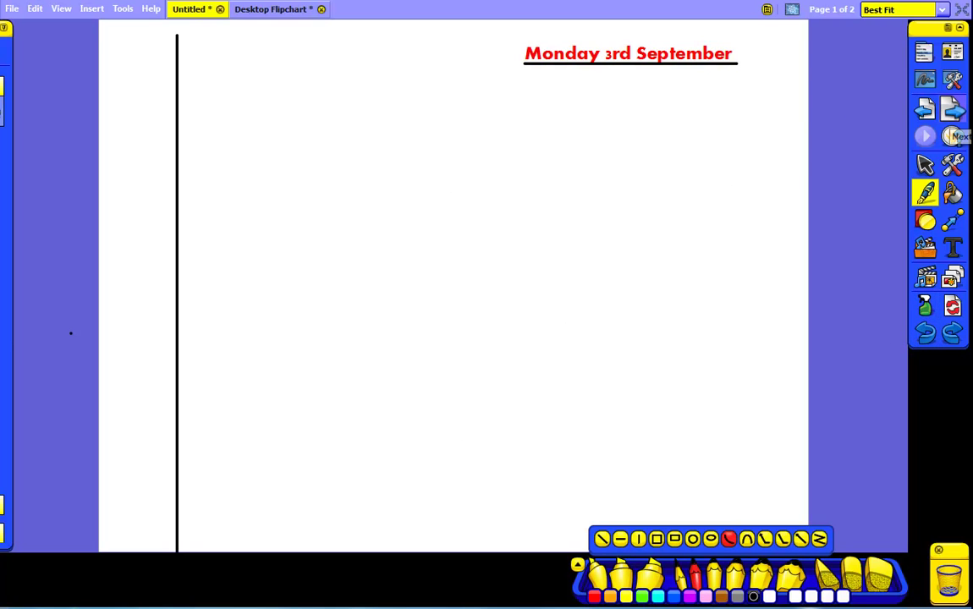
Add two blank pages to the end of the flipchart and return to page 2
click(952, 108)
click(952, 108)
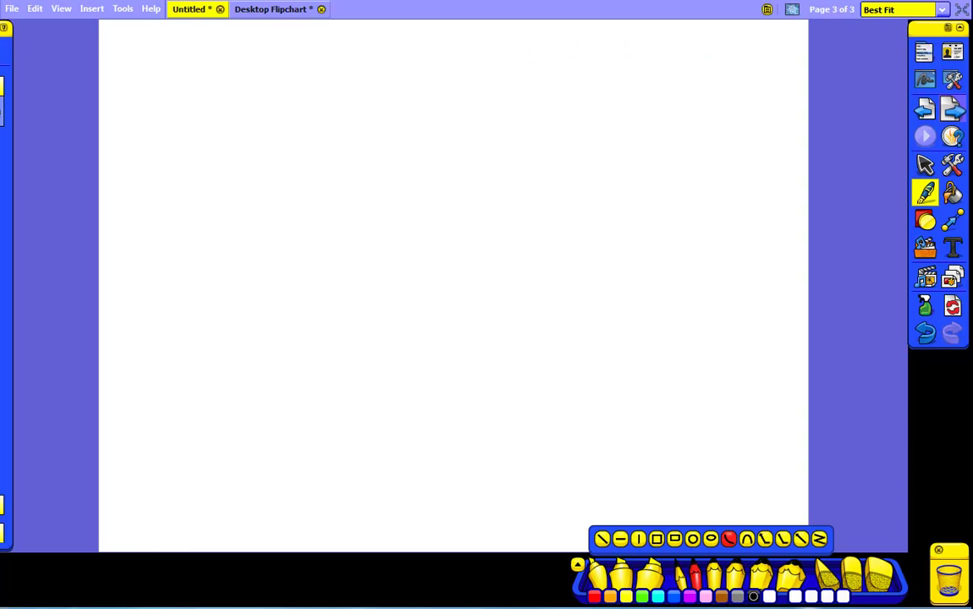
click(951, 108)
click(924, 108)
click(925, 108)
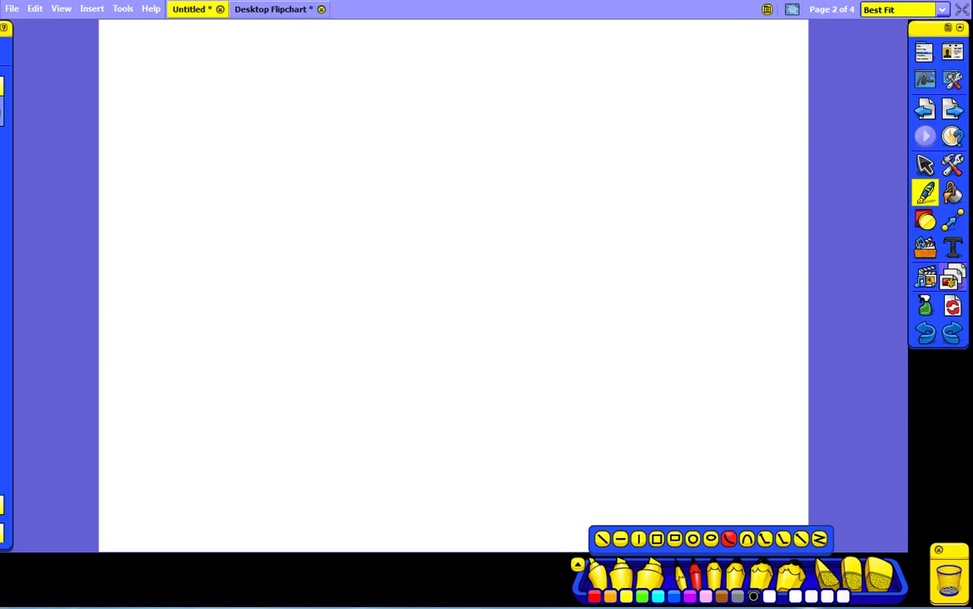
Show the page thumbnails, open page 4 and handwrite "P4" on it with the pen
click(952, 277)
click(159, 579)
click(216, 580)
drag(337, 176, 335, 209)
mouse_move(399, 175)
mouse_down()
mouse_move(387, 245)
mouse_move(492, 256)
mouse_move(450, 275)
mouse_up()
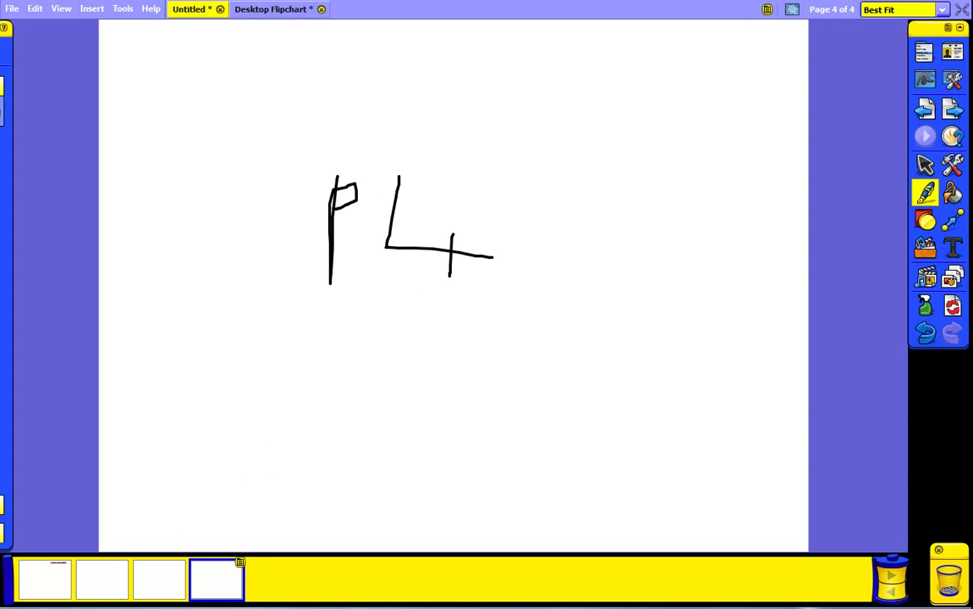
Browse the pages, move the second page to the end, and move the handwritten "P4" page back to last place
key(Page_Up)
key(Page_Up)
click(45, 579)
click(159, 580)
drag(102, 579, 244, 579)
drag(159, 579, 247, 580)
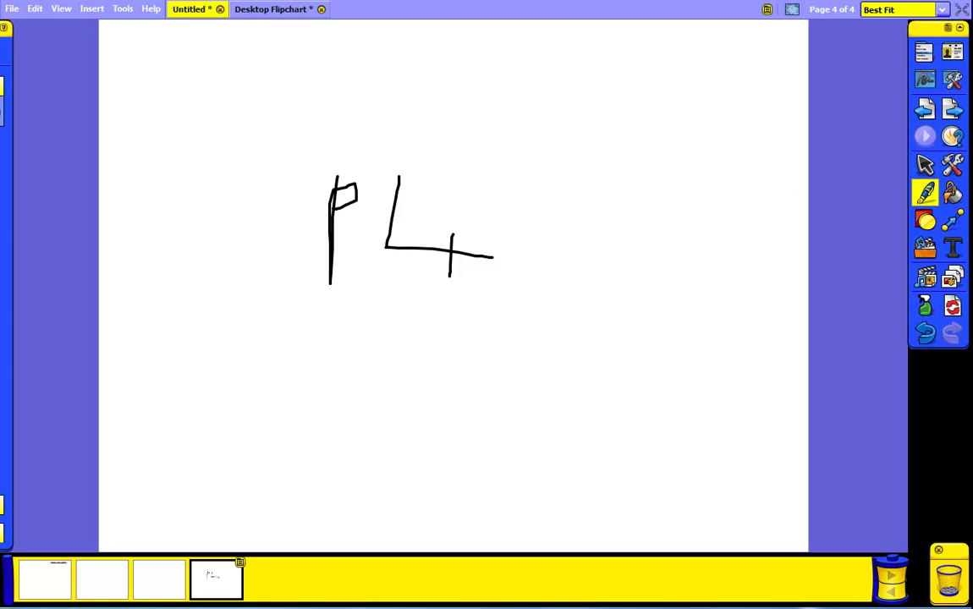
Switch to the web browser and copy the enlarged Henry VIII portrait from Google Images
click(82, 563)
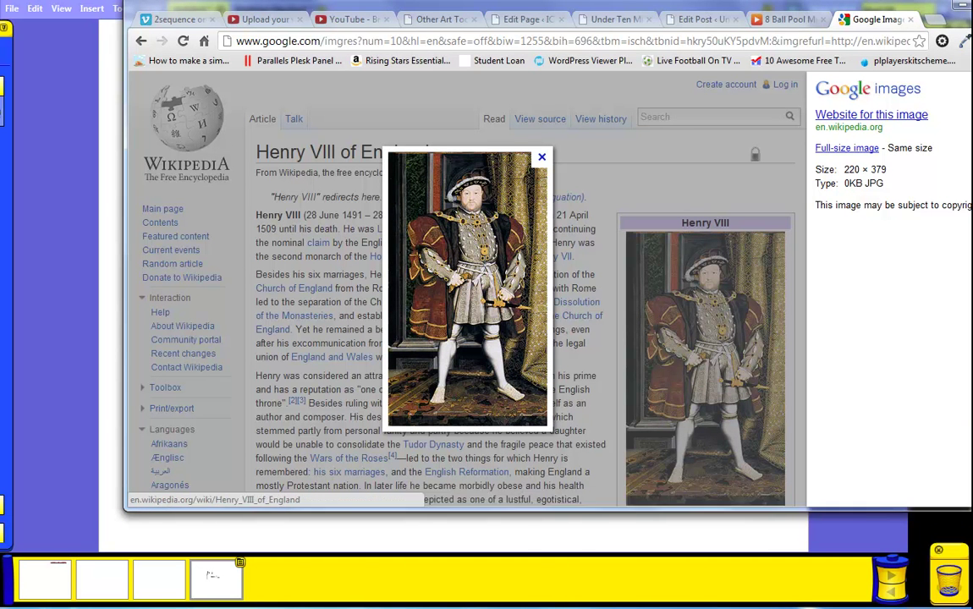
right_click(479, 206)
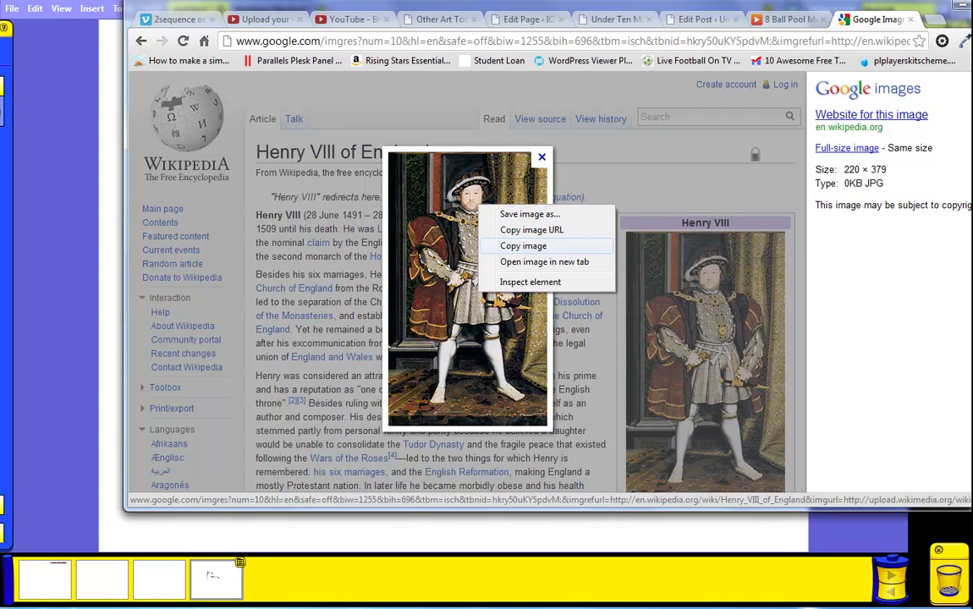
click(523, 245)
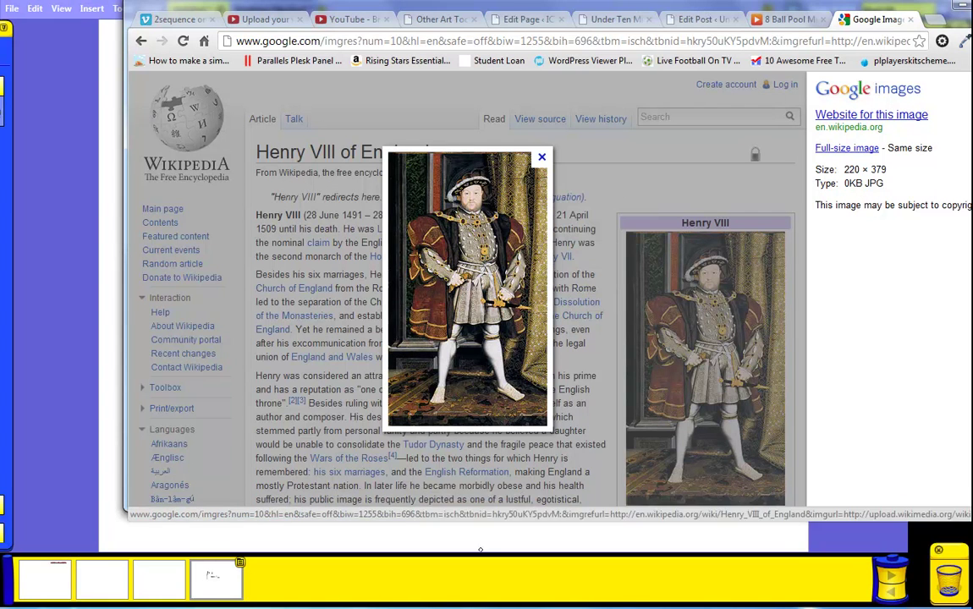
Switch back to the flipchart, paste the Henry VIII portrait onto page 2 and move it to the middle of the page
click(65, 439)
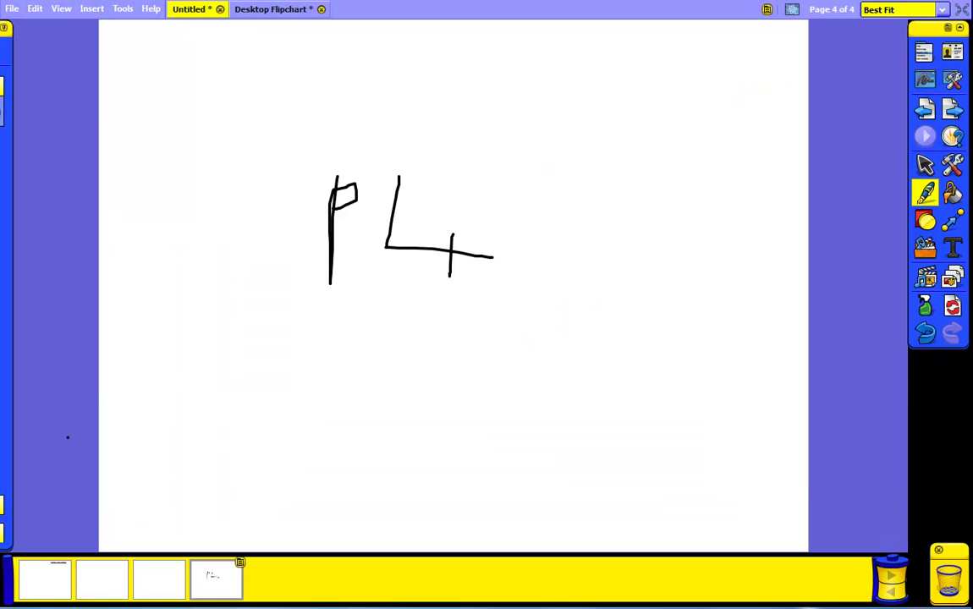
click(102, 580)
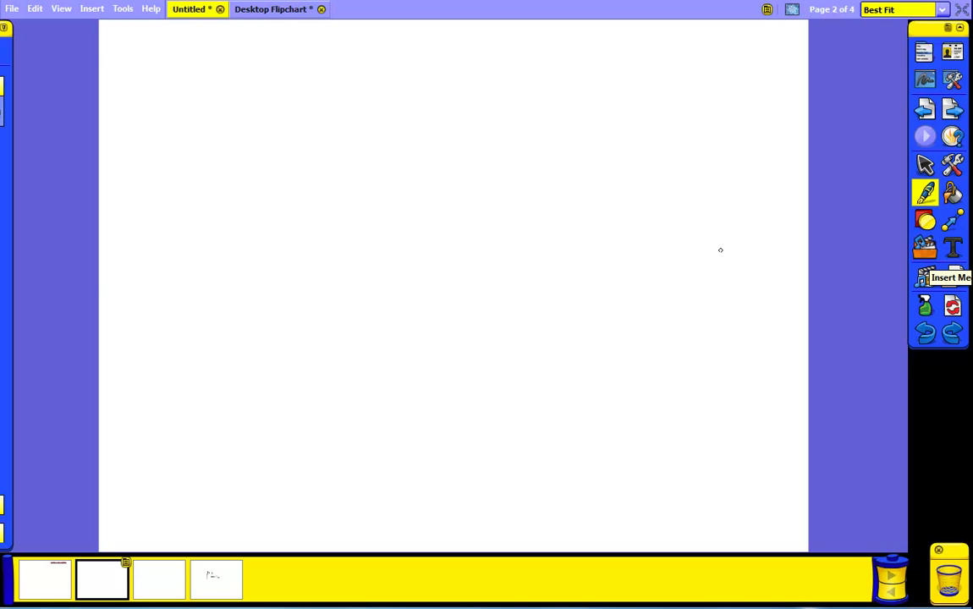
key(ctrl+v)
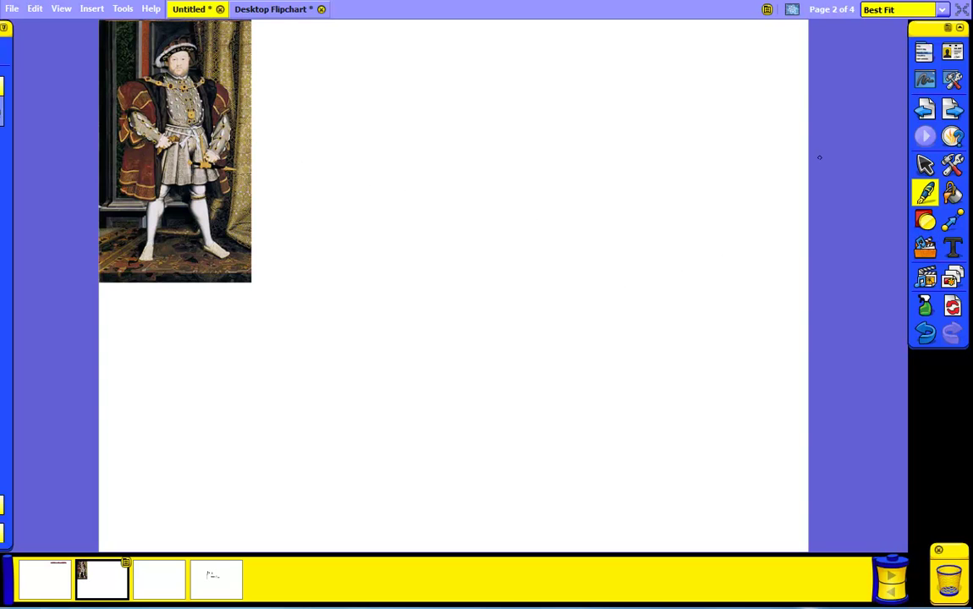
click(924, 165)
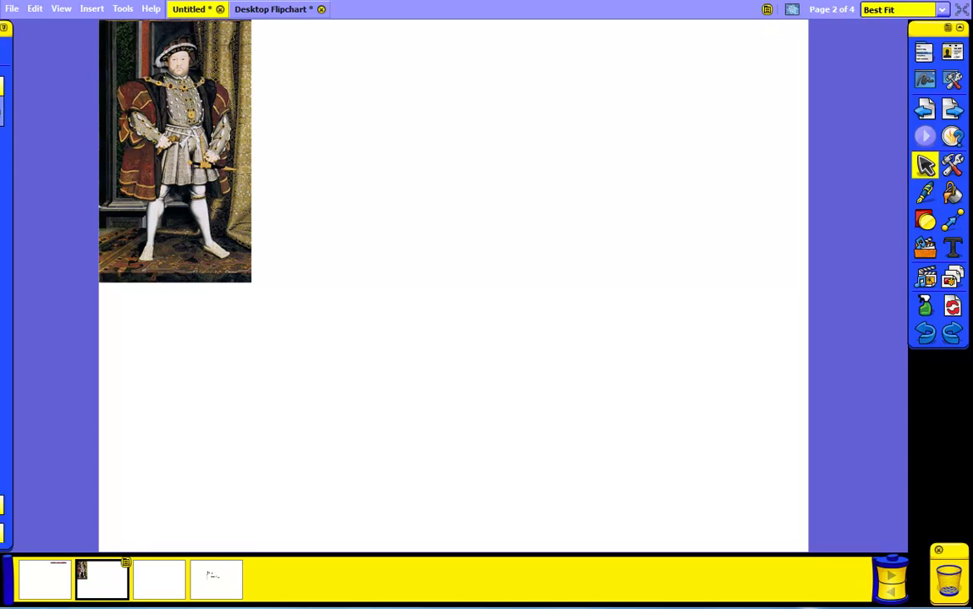
drag(186, 183, 481, 279)
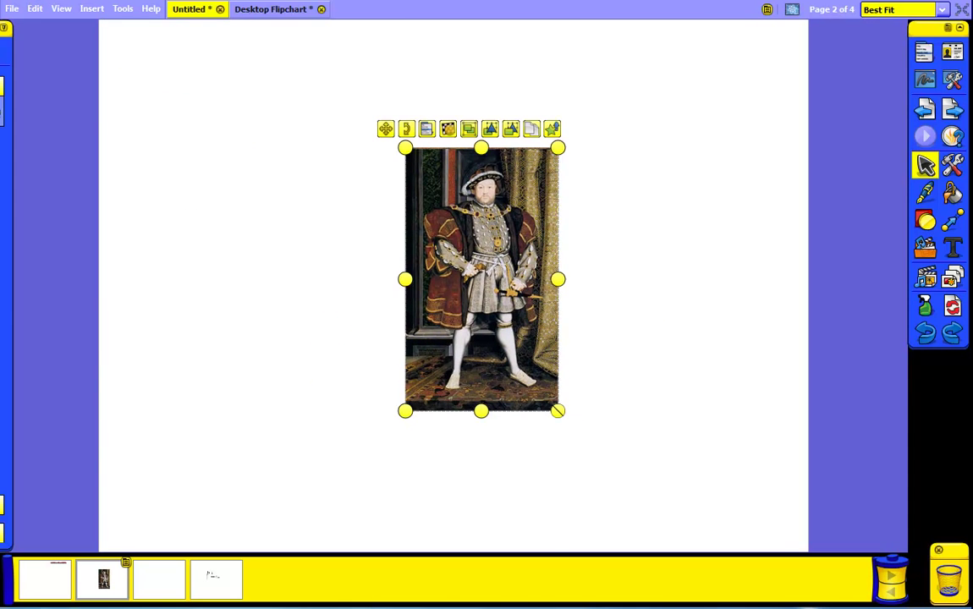
Enlarge the portrait proportionally, shift it slightly down and left on the page, and close the Voting Browser
drag(406, 128, 407, 129)
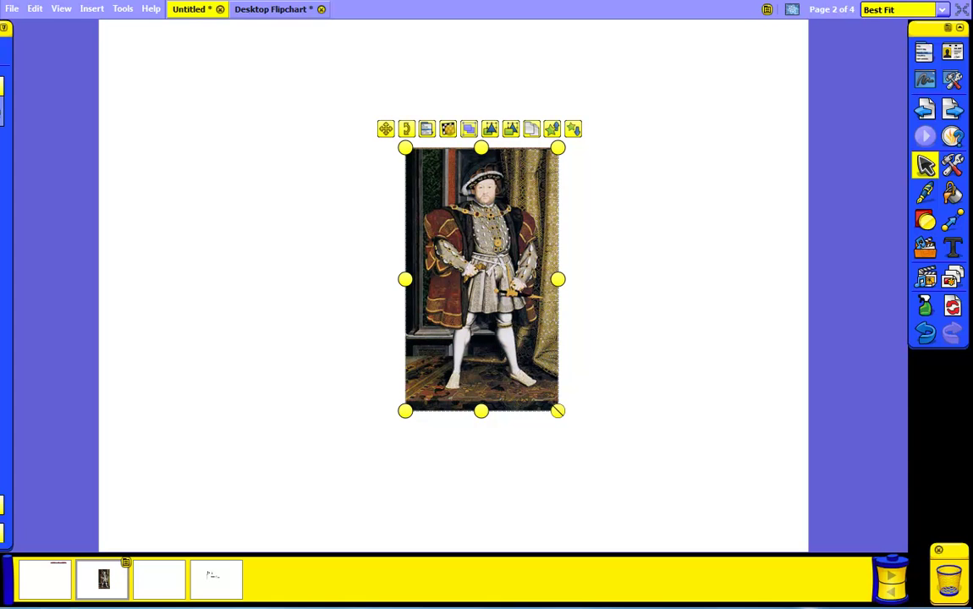
drag(558, 148, 632, 59)
drag(519, 234, 436, 291)
key(ctrl+z)
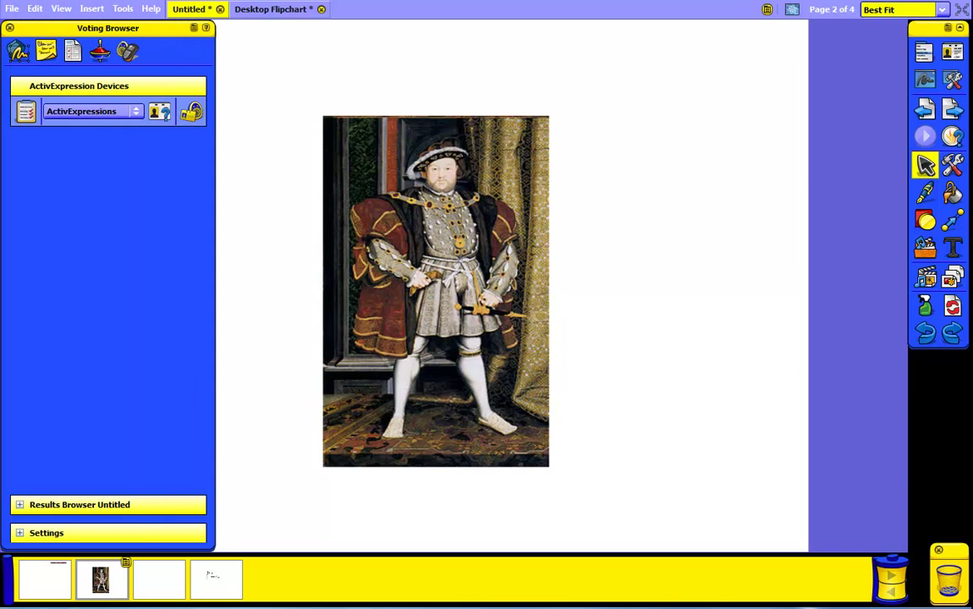
click(9, 28)
click(91, 9)
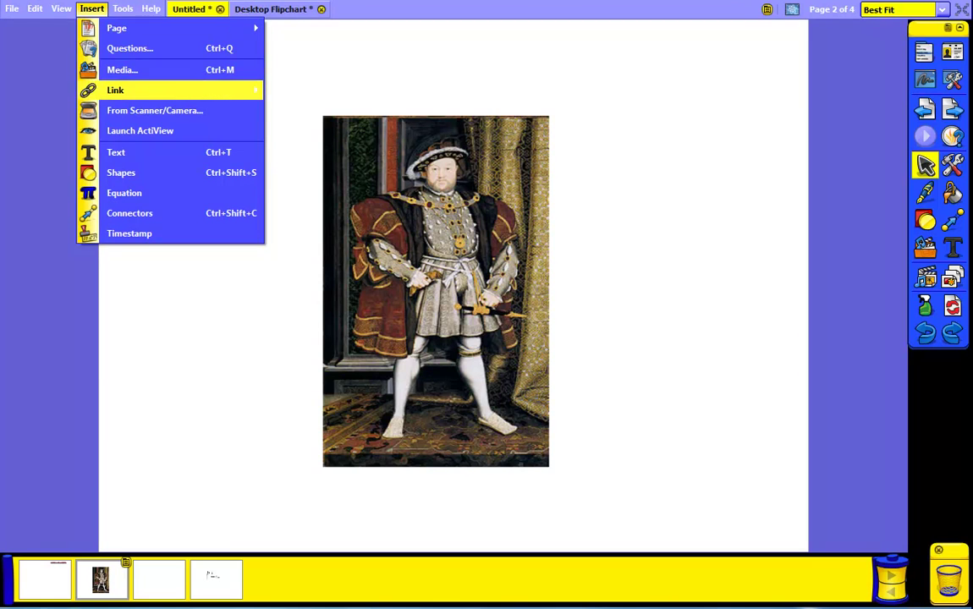
mouse_move(118, 89)
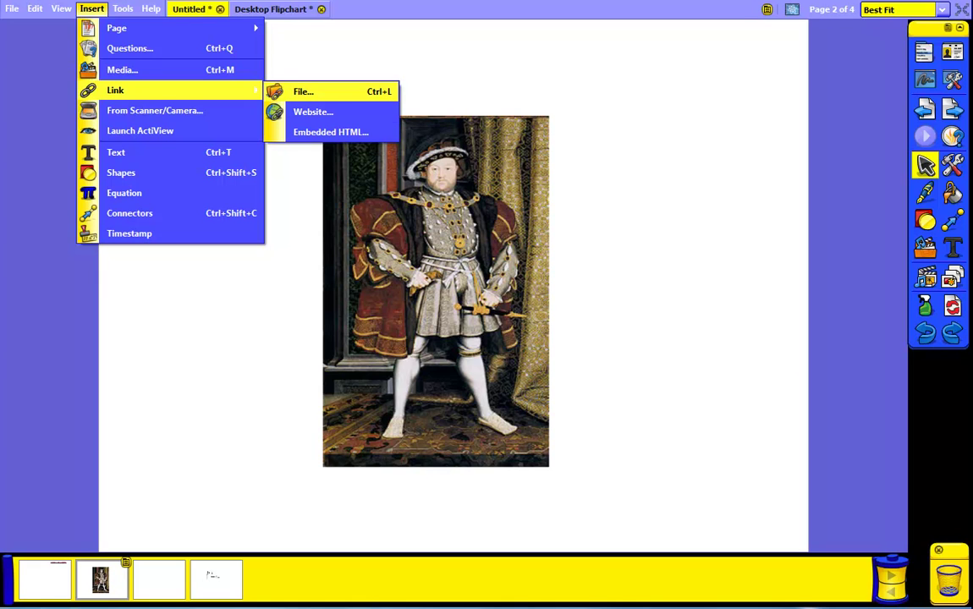
click(313, 112)
text(www.bbc.co.uk)
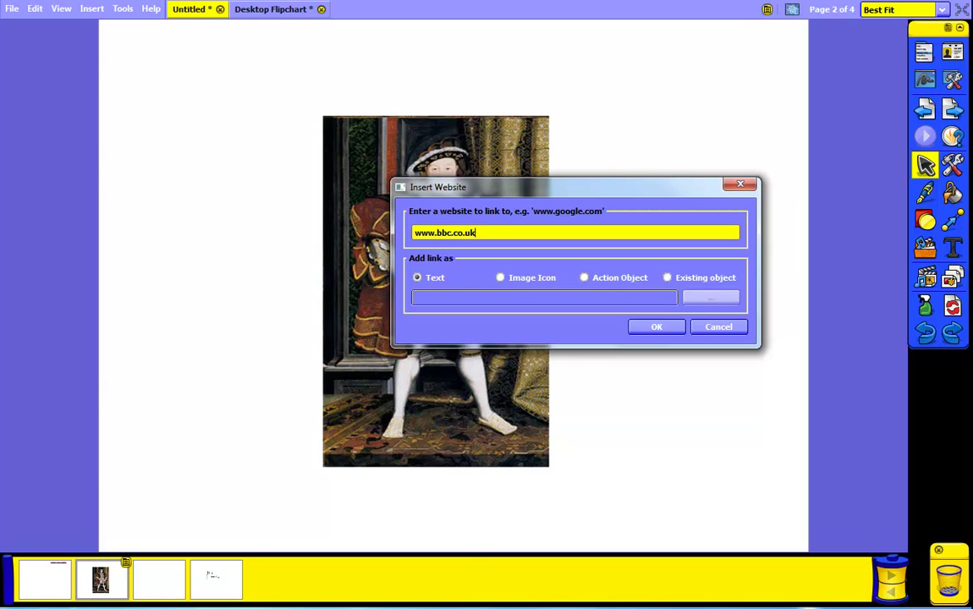
click(656, 328)
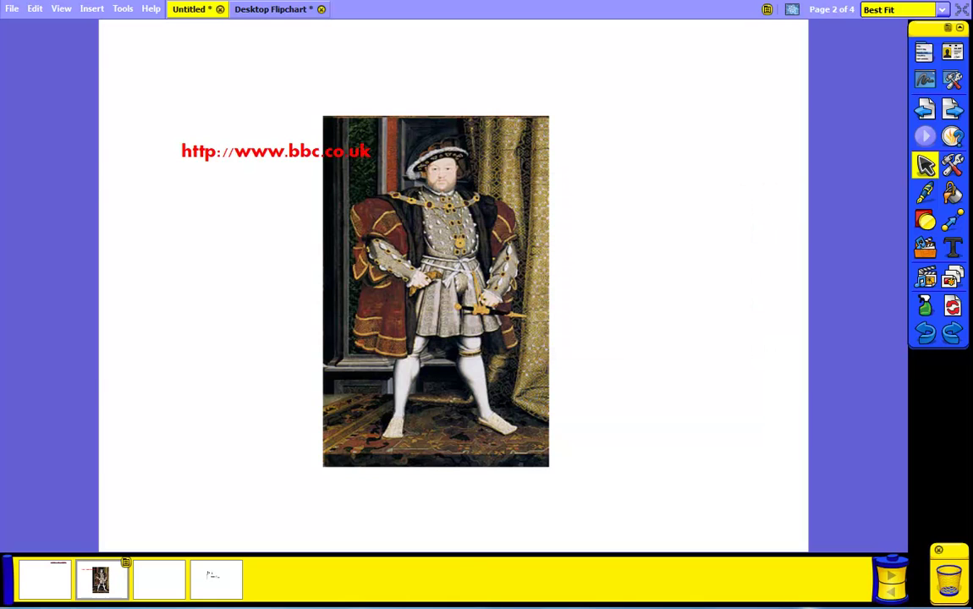
drag(276, 152, 232, 513)
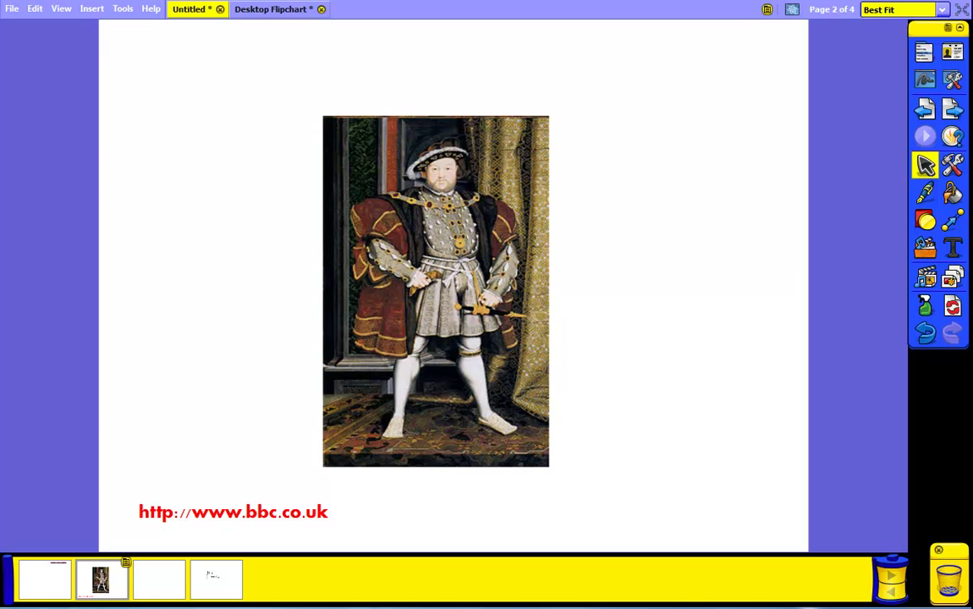
Test the BBC link by opening its website, and return to the flipchart
key(ctrl+z)
click(233, 513)
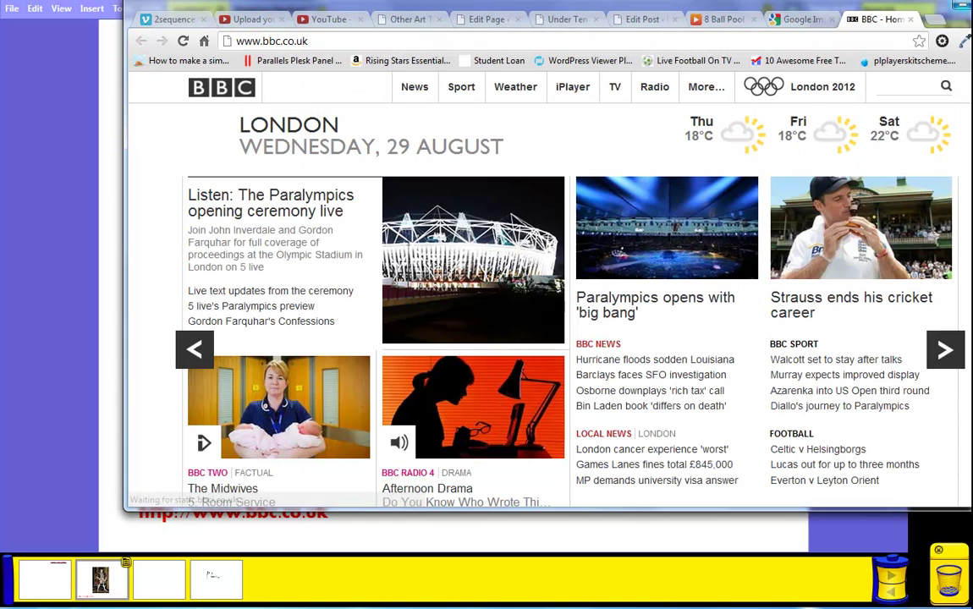
click(962, 6)
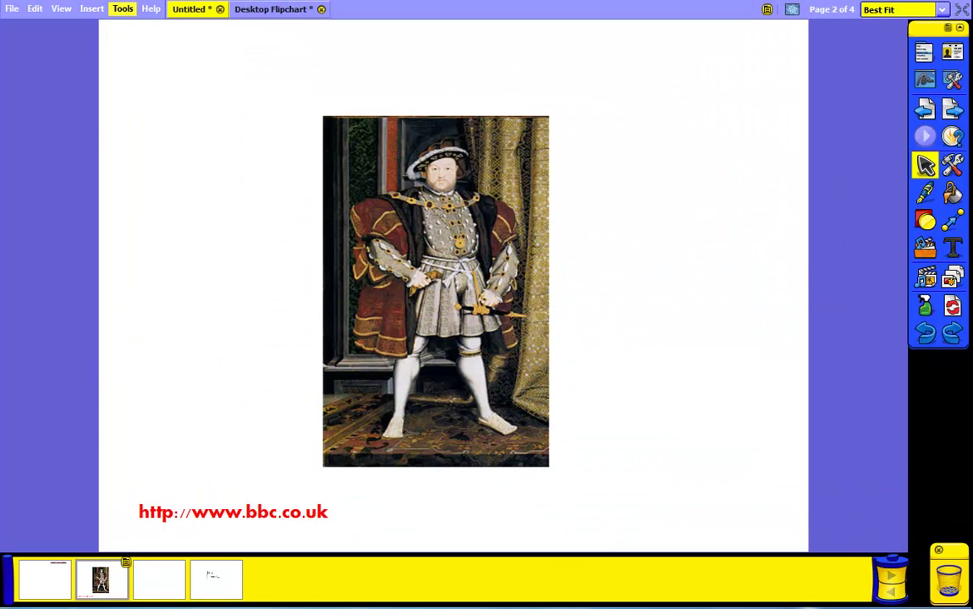
click(91, 9)
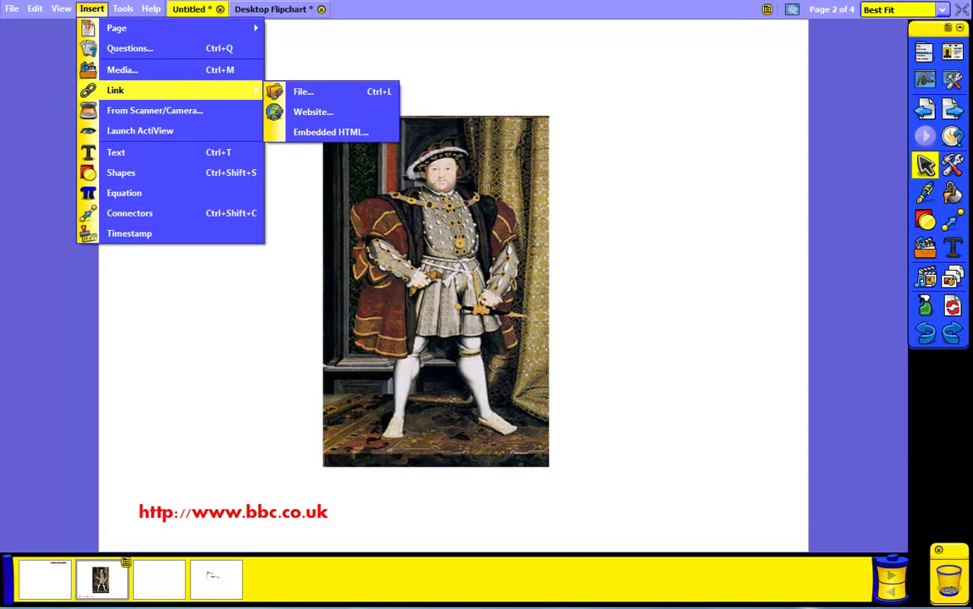
click(313, 111)
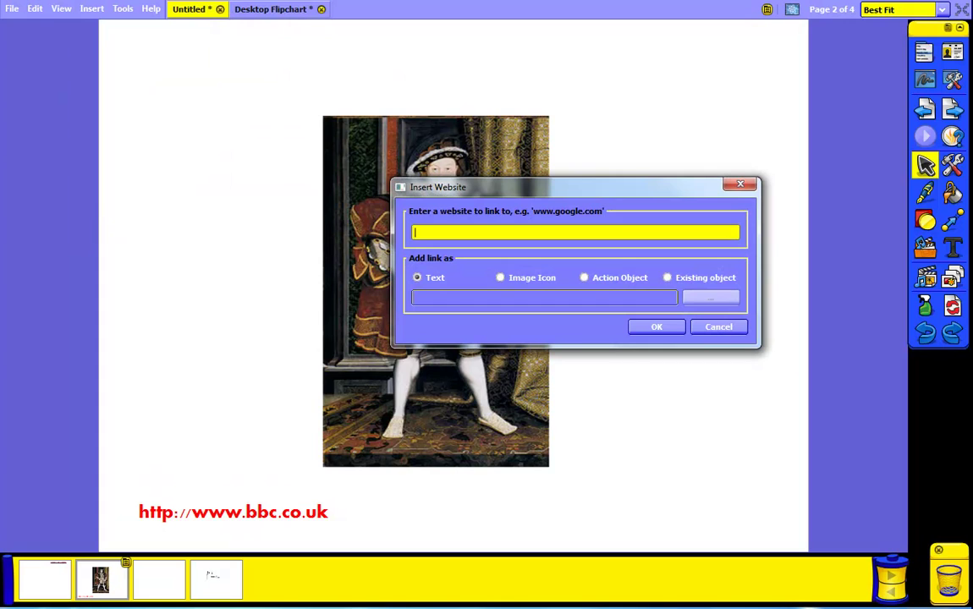
text(www.google.co.uk)
click(500, 277)
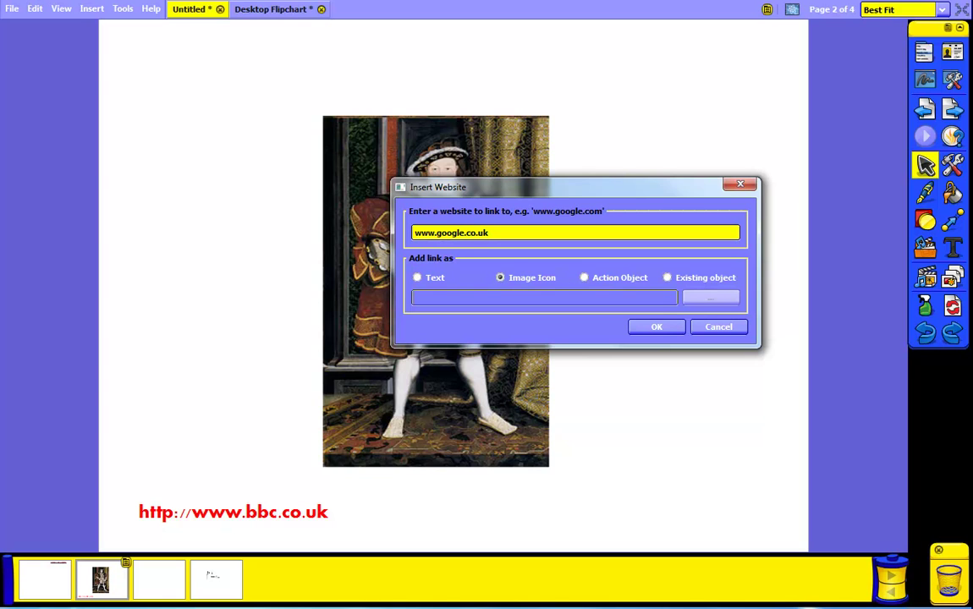
click(657, 326)
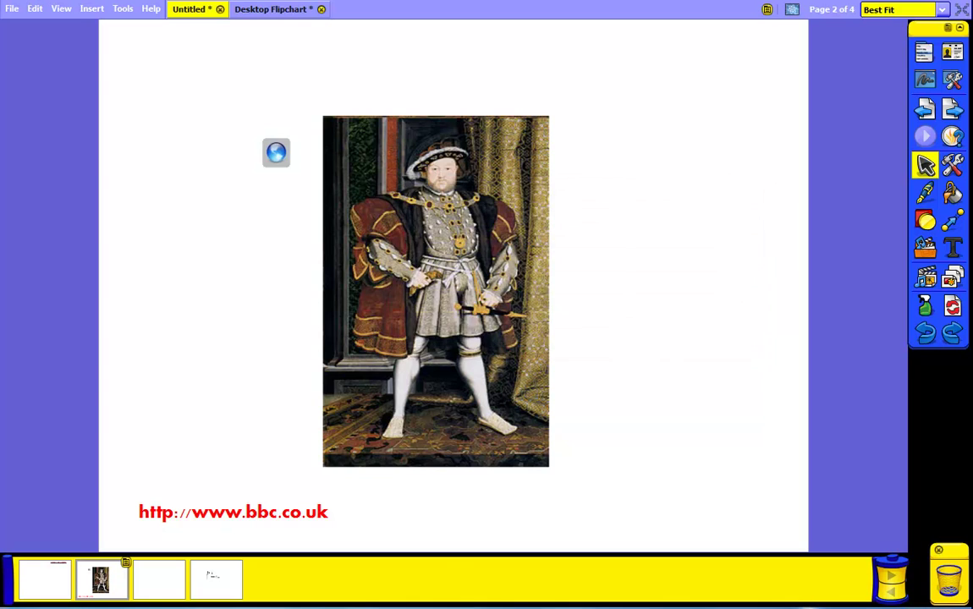
drag(275, 152, 436, 514)
click(436, 514)
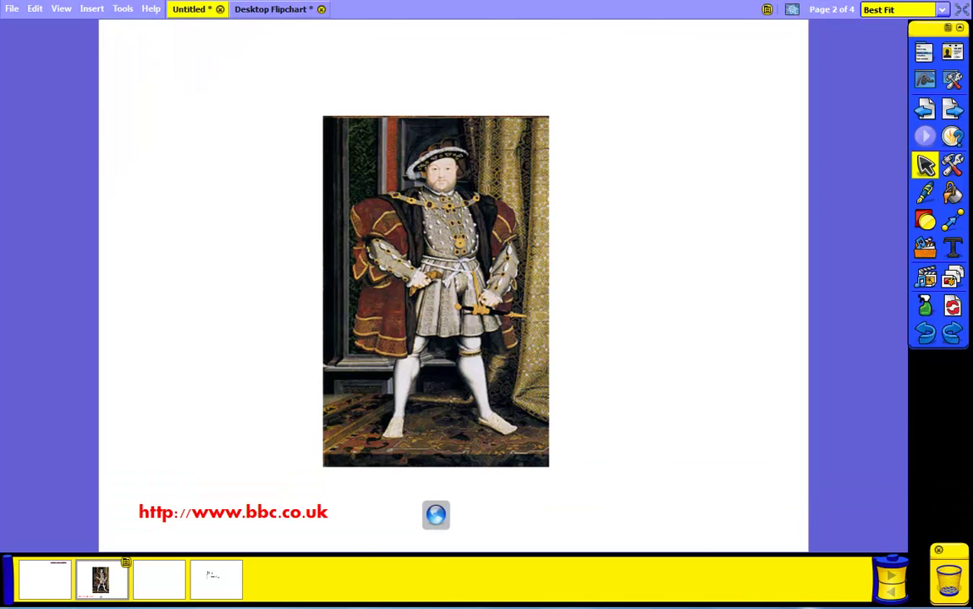
Delete the BBC text link and move the Google link icon up, close under the portrait
drag(139, 473, 246, 535)
key(Delete)
drag(435, 514, 431, 493)
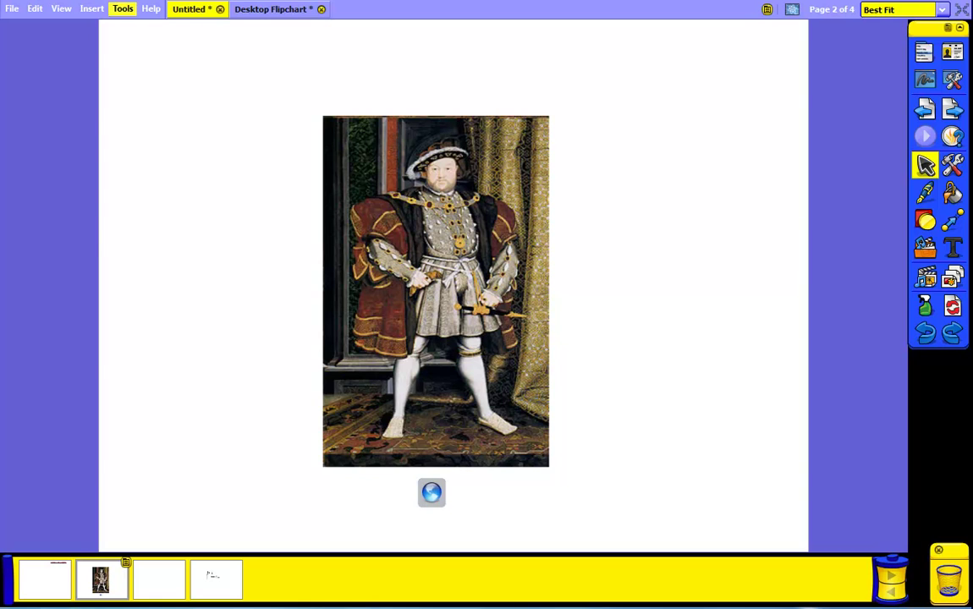
Turn on the Circular Spotlight, move it over the right edge of the portrait and enlarge it
click(91, 8)
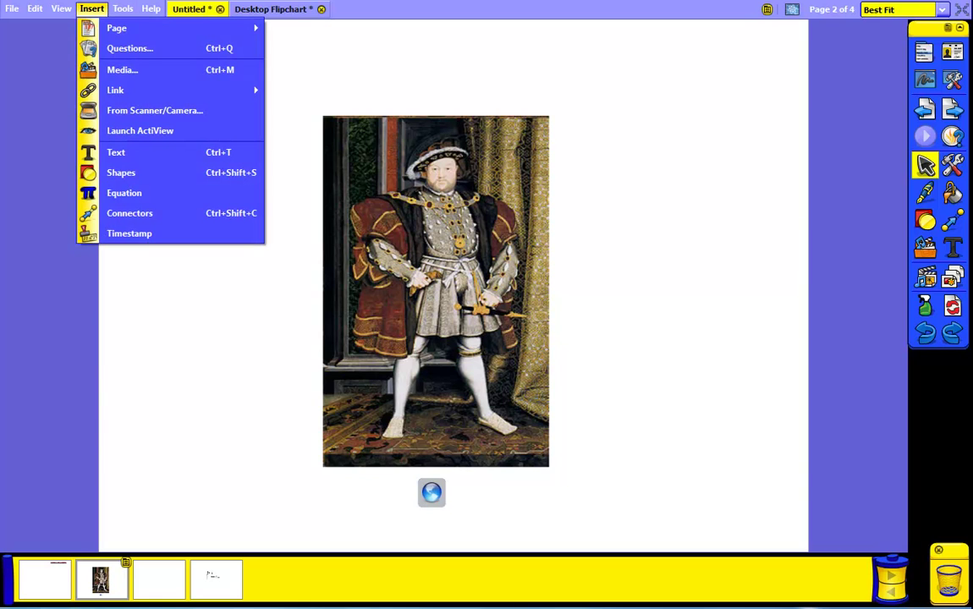
mouse_move(123, 8)
mouse_move(212, 297)
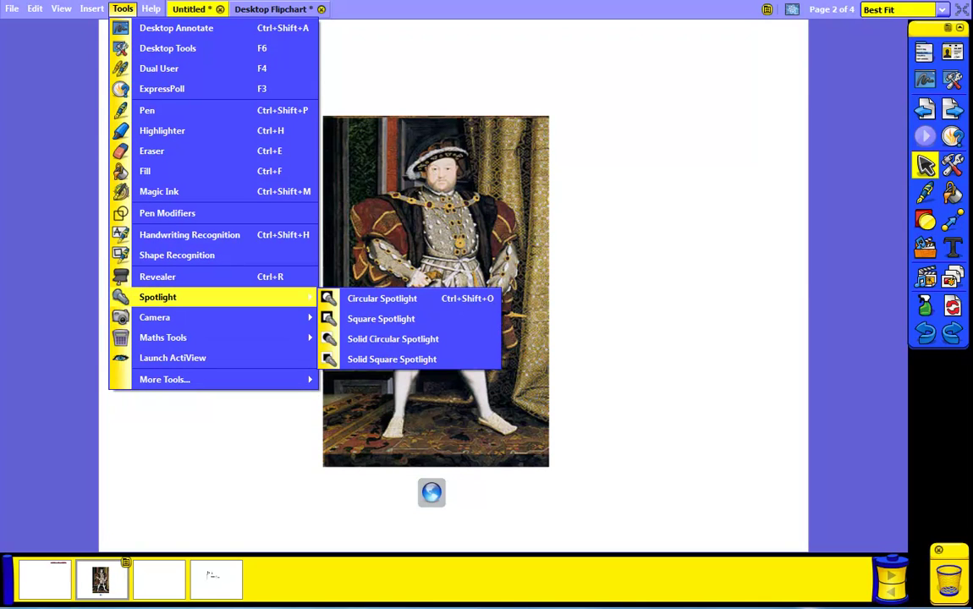
click(381, 298)
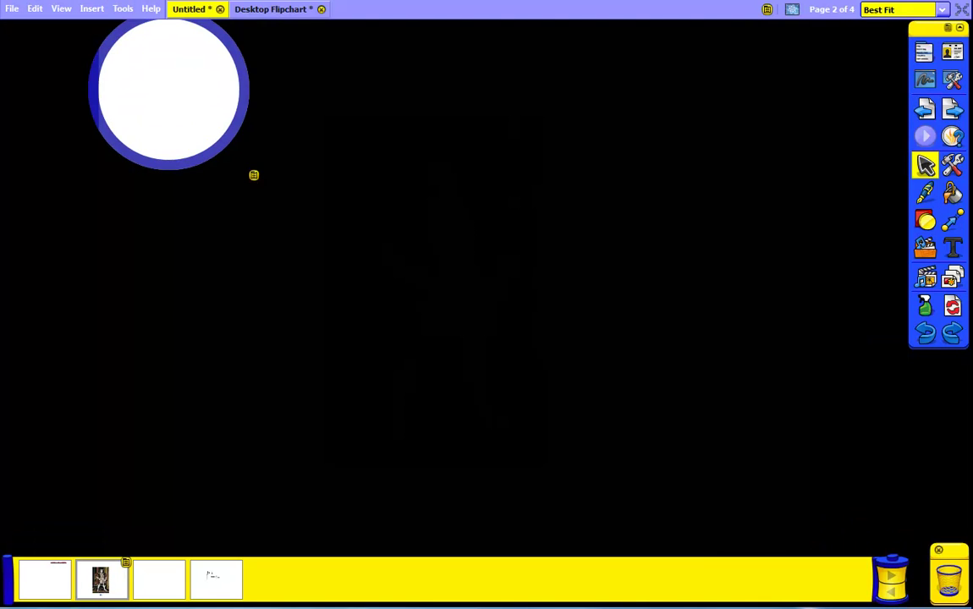
mouse_move(253, 175)
mouse_down()
mouse_move(327, 248)
mouse_move(349, 148)
mouse_move(399, 119)
mouse_move(369, 150)
mouse_move(373, 360)
mouse_move(432, 380)
mouse_move(545, 387)
mouse_move(563, 340)
mouse_up()
drag(648, 254, 705, 196)
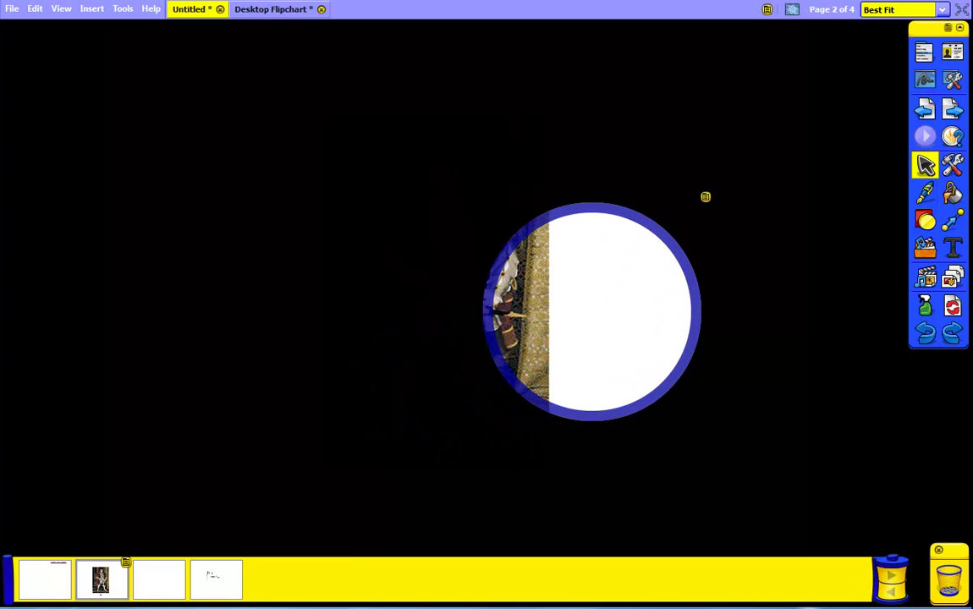
Cover page 2 with the Revealer and try uncovering it from different edges, ending from the top down to the portrait's feet
click(123, 8)
click(152, 271)
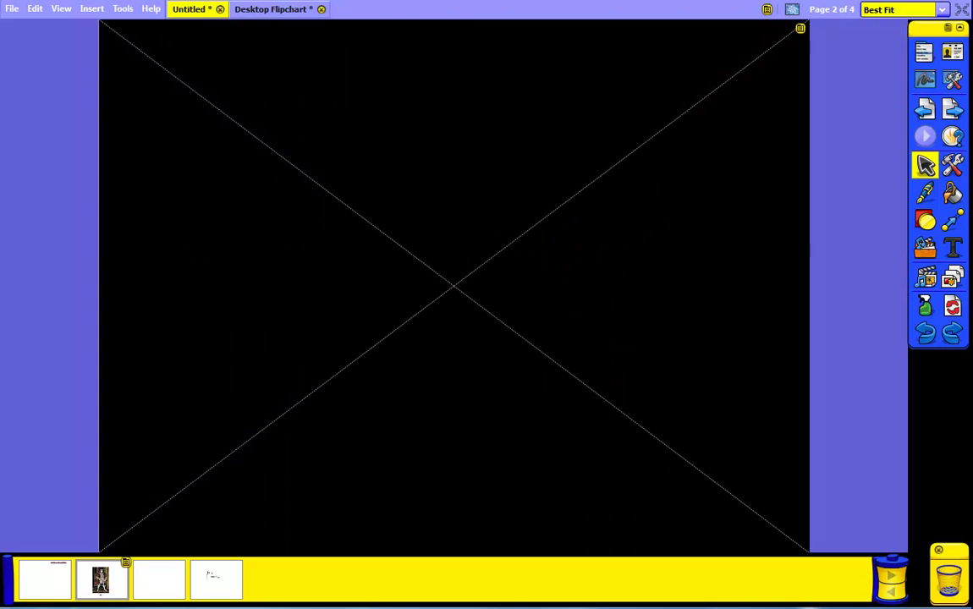
drag(454, 84, 454, 166)
drag(454, 109, 454, 27)
drag(454, 544, 455, 237)
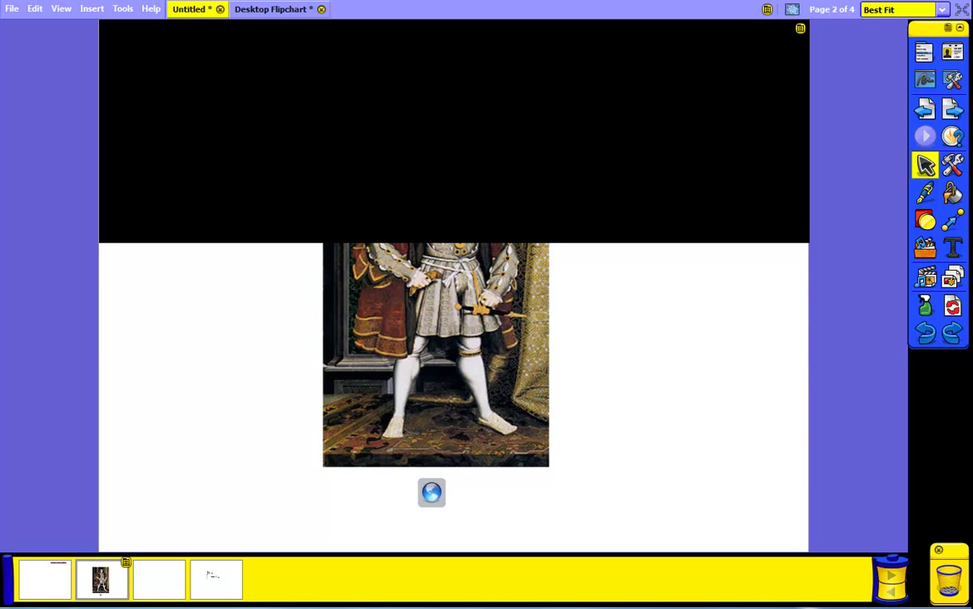
drag(455, 237, 455, 186)
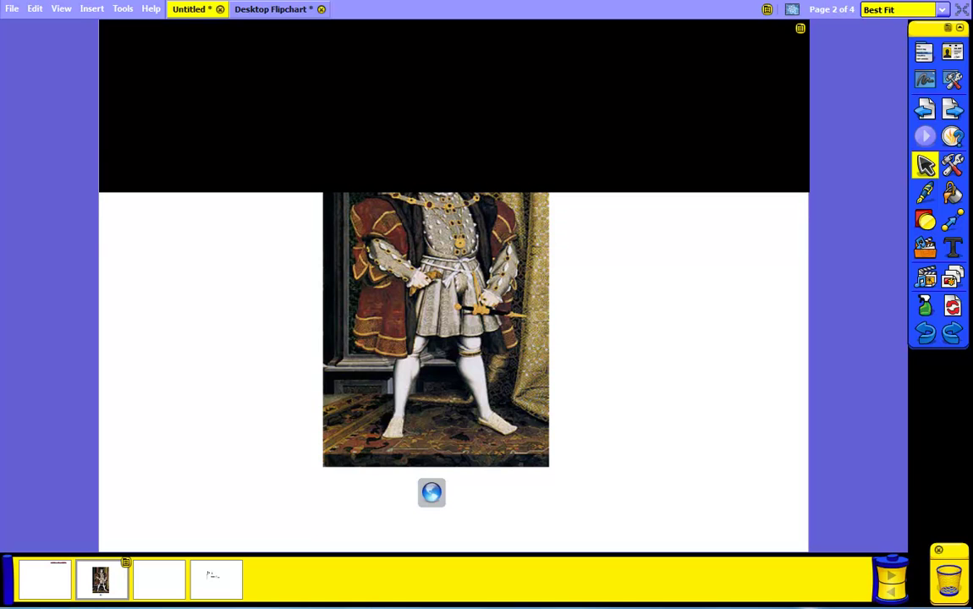
drag(455, 186, 454, 546)
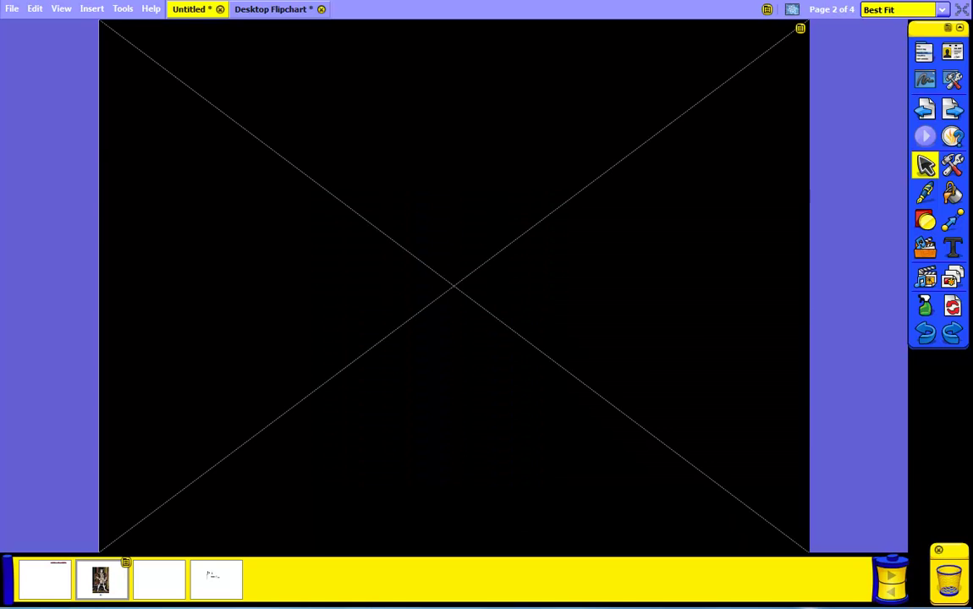
mouse_move(101, 286)
mouse_down()
mouse_move(357, 286)
mouse_move(101, 286)
mouse_up()
drag(454, 22, 454, 440)
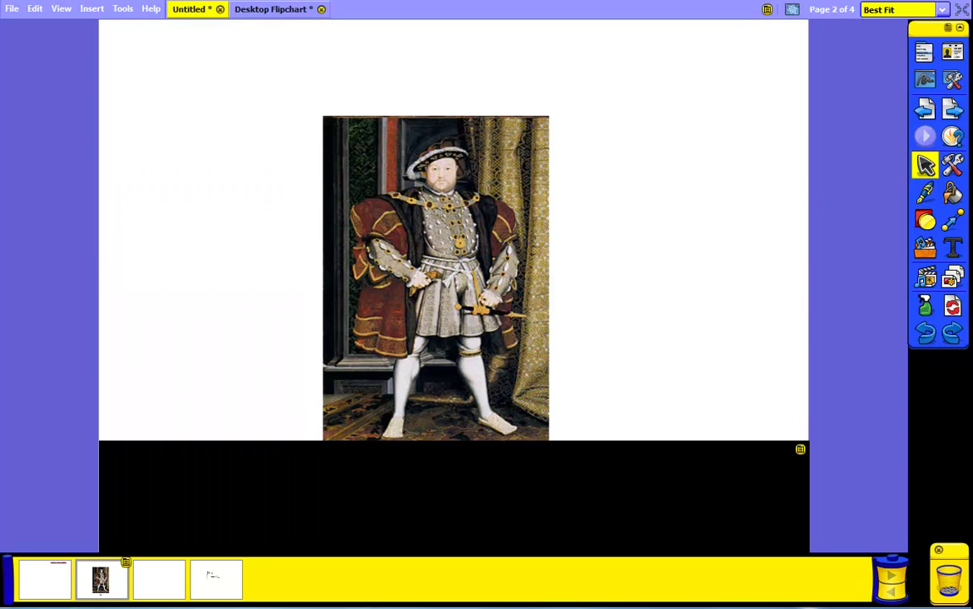
Show the Ruler from the maths tools, move it to the middle of the page and go to page 3
click(123, 9)
mouse_move(163, 338)
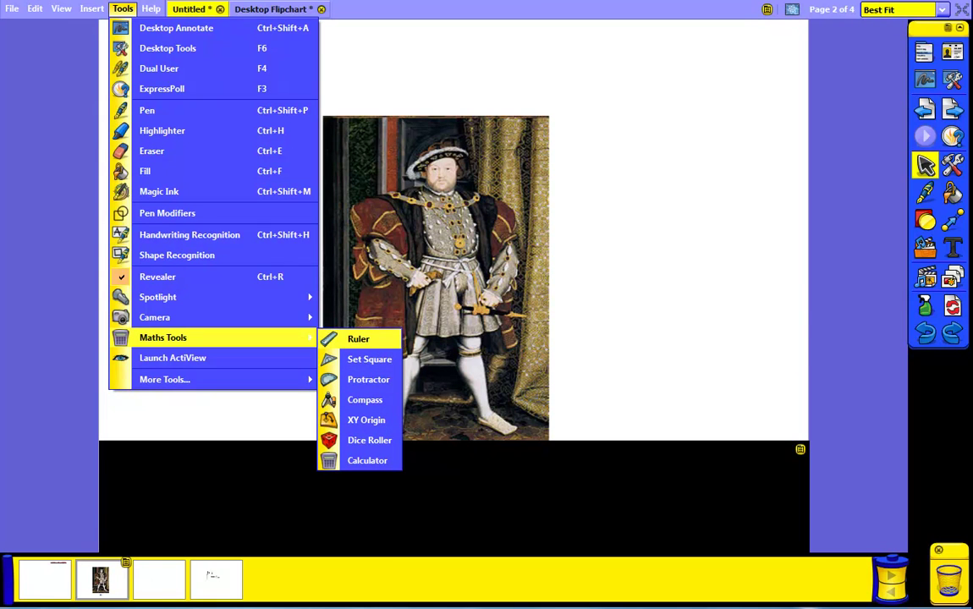
click(358, 338)
drag(610, 313, 452, 315)
key(Page_Down)
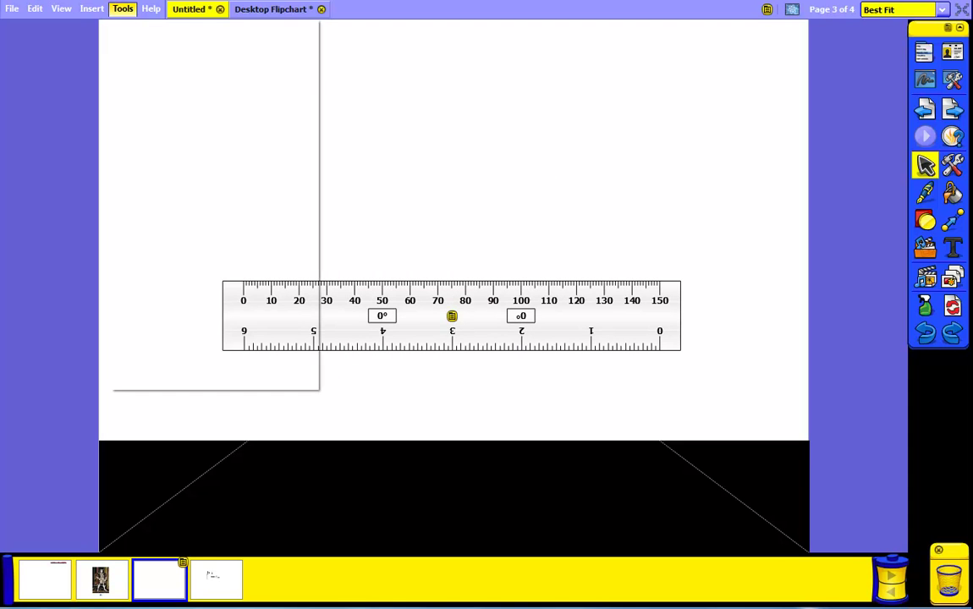
Draw an orange rectangle with the Shapes tool along the ruler's upper edge, from 0 to about 75
click(122, 8)
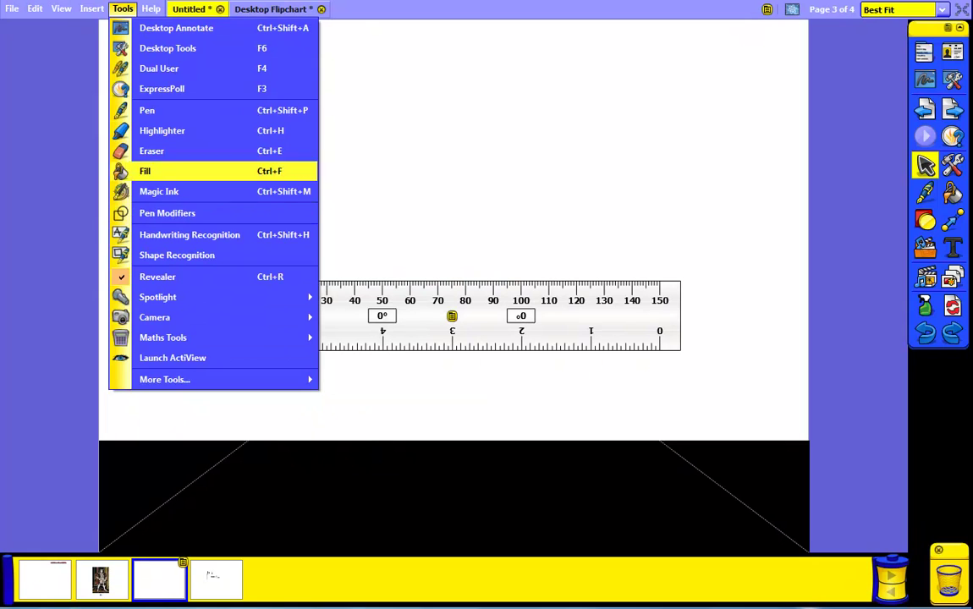
mouse_move(92, 8)
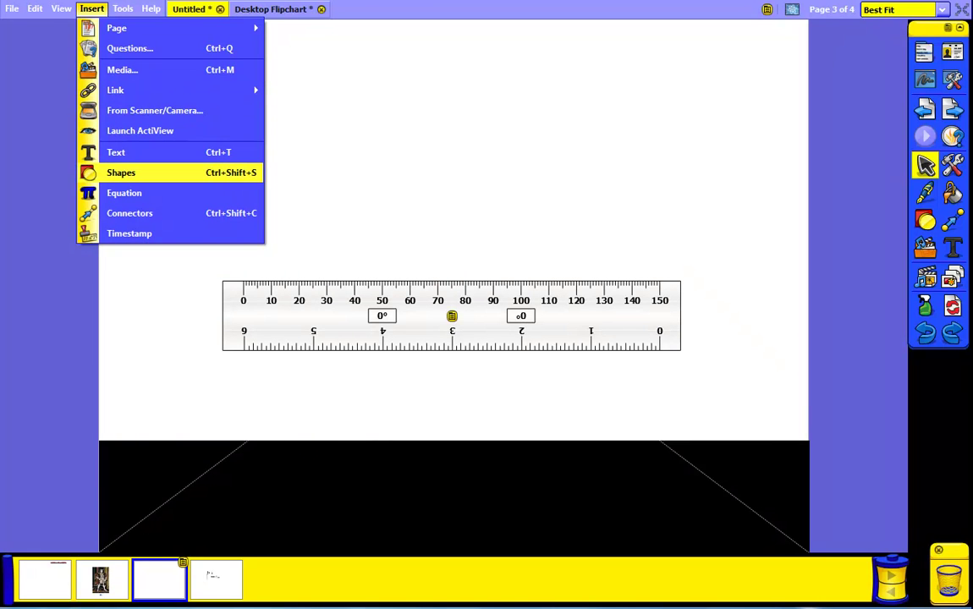
click(121, 172)
mouse_move(244, 121)
mouse_down()
mouse_move(267, 208)
mouse_move(293, 248)
mouse_up()
key(ctrl+z)
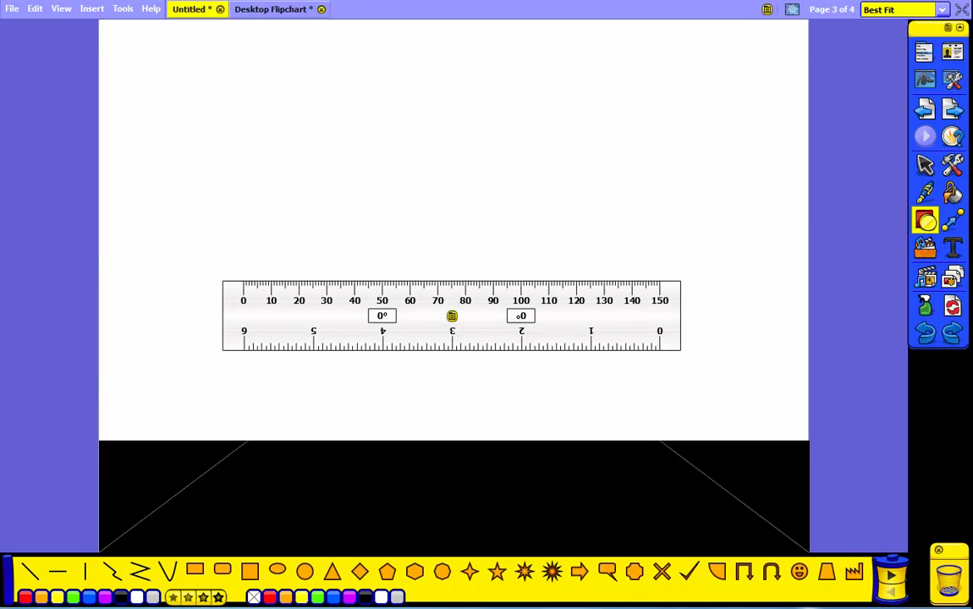
click(194, 571)
drag(242, 188, 451, 315)
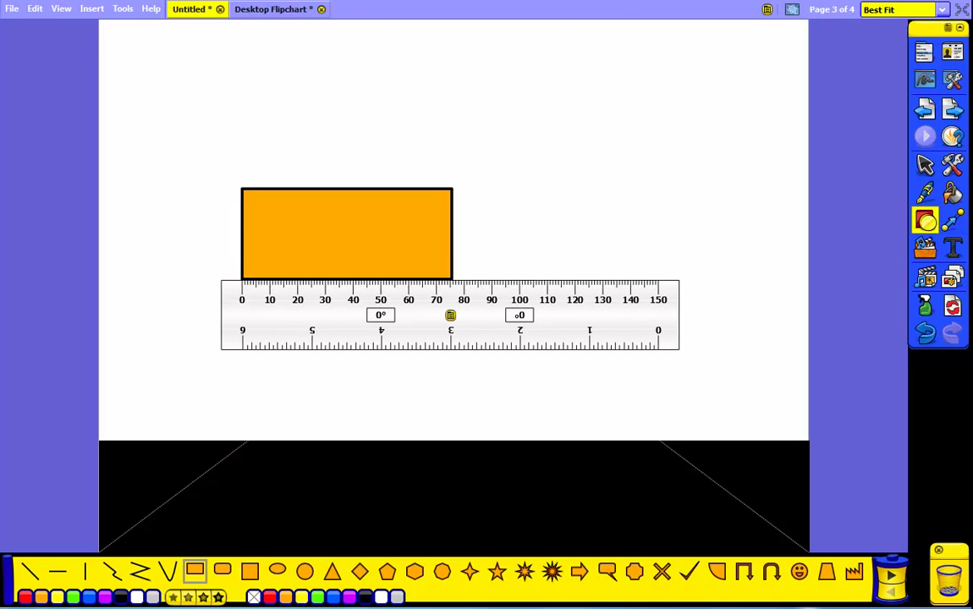
Draw a tall orange triangle to the right of the rectangle and place the Protractor over it with its baseline on the triangle's base
click(332, 571)
drag(571, 89, 711, 257)
click(91, 8)
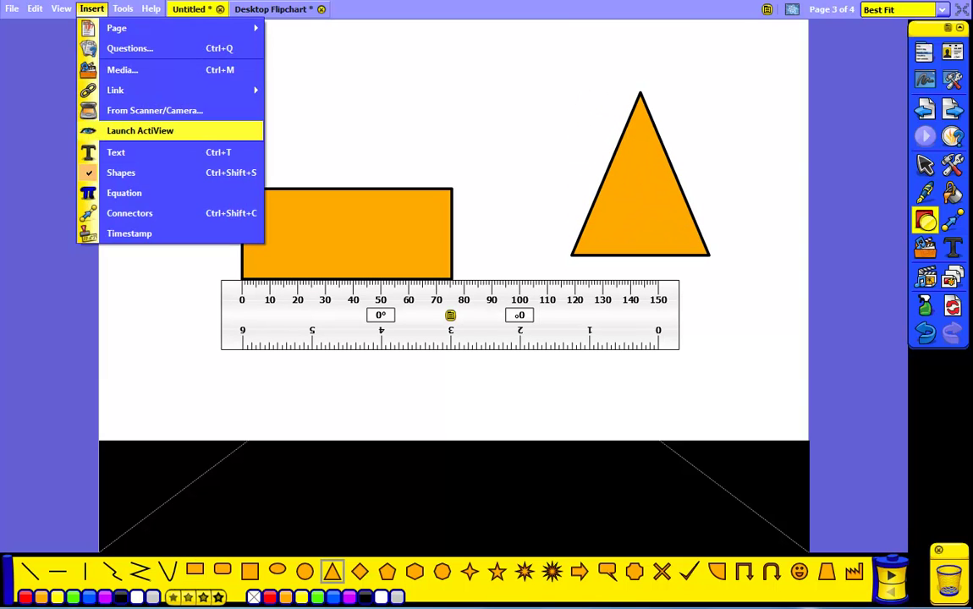
click(123, 8)
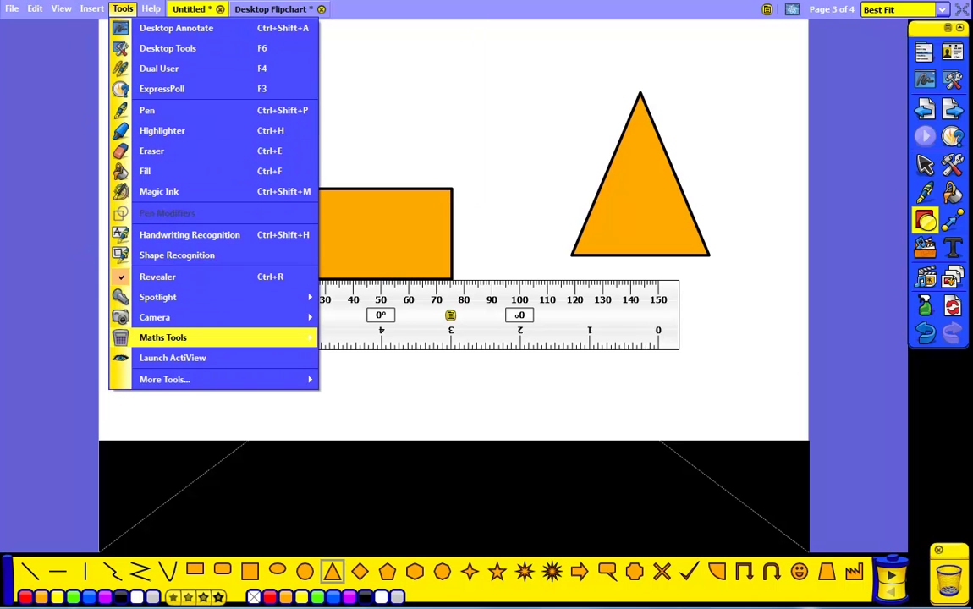
click(368, 379)
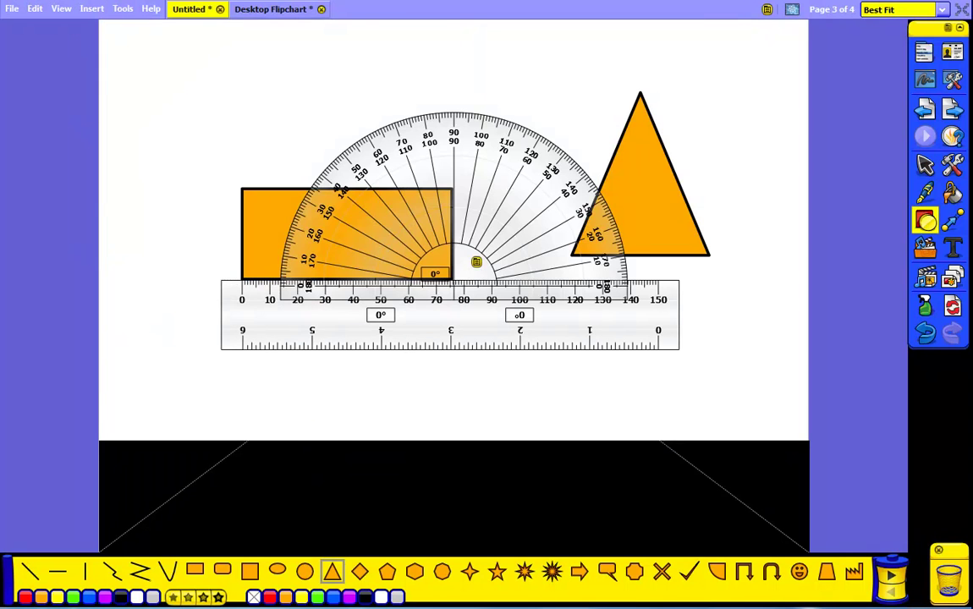
drag(429, 235, 548, 204)
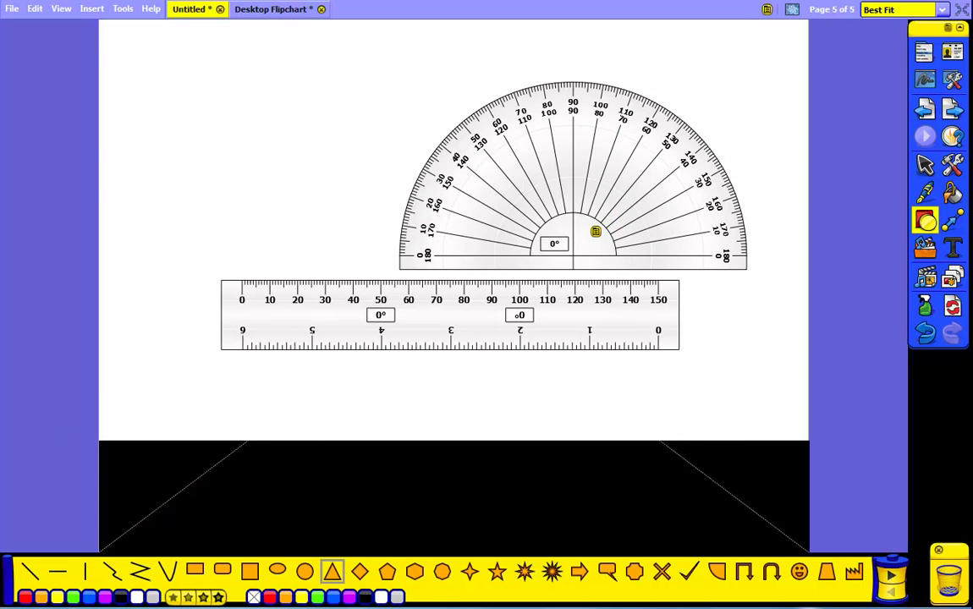
Discard the Protractor and the Ruler in the bin and turn off the Revealer on page 5
drag(535, 208, 945, 571)
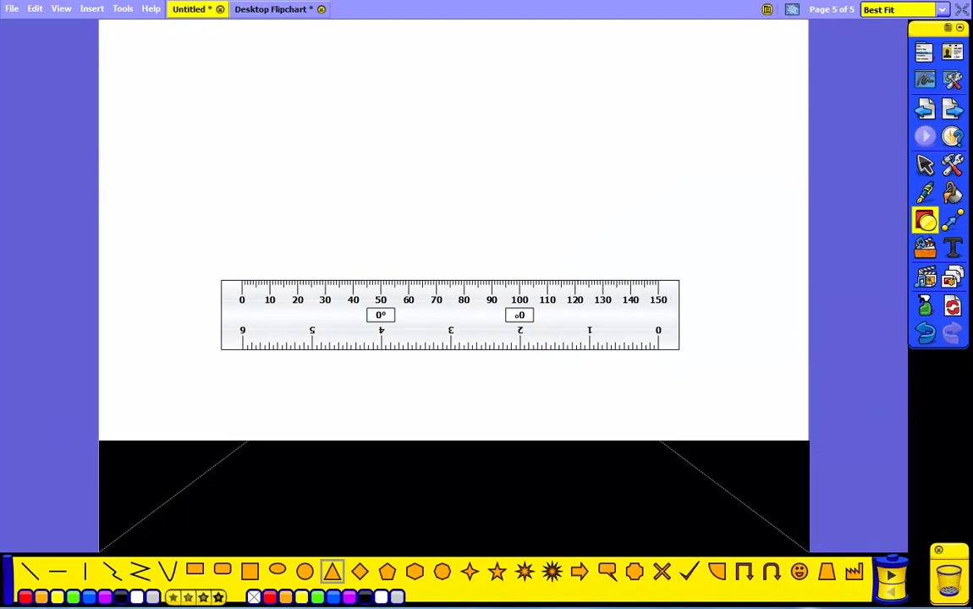
drag(450, 314, 946, 572)
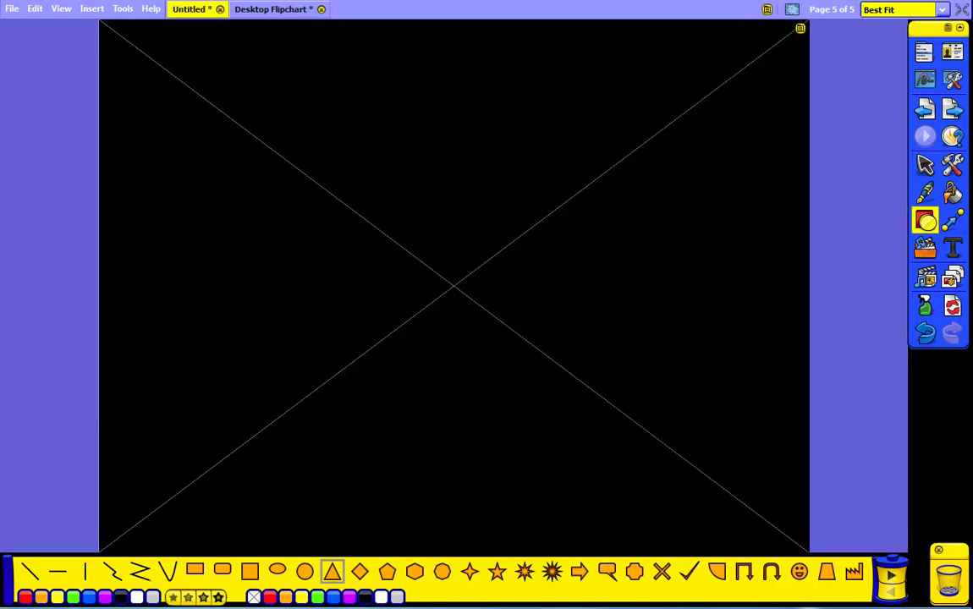
click(123, 8)
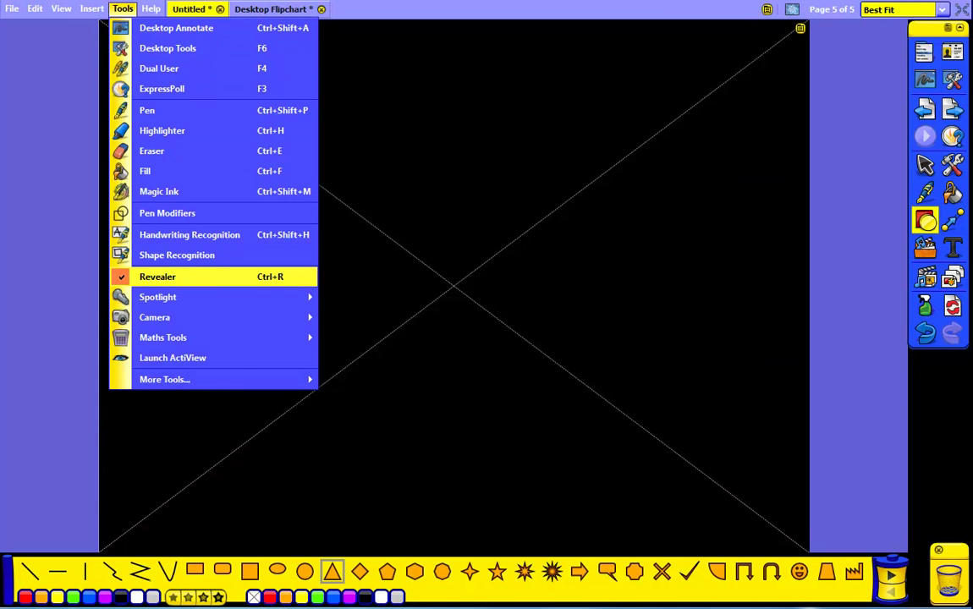
key(Return)
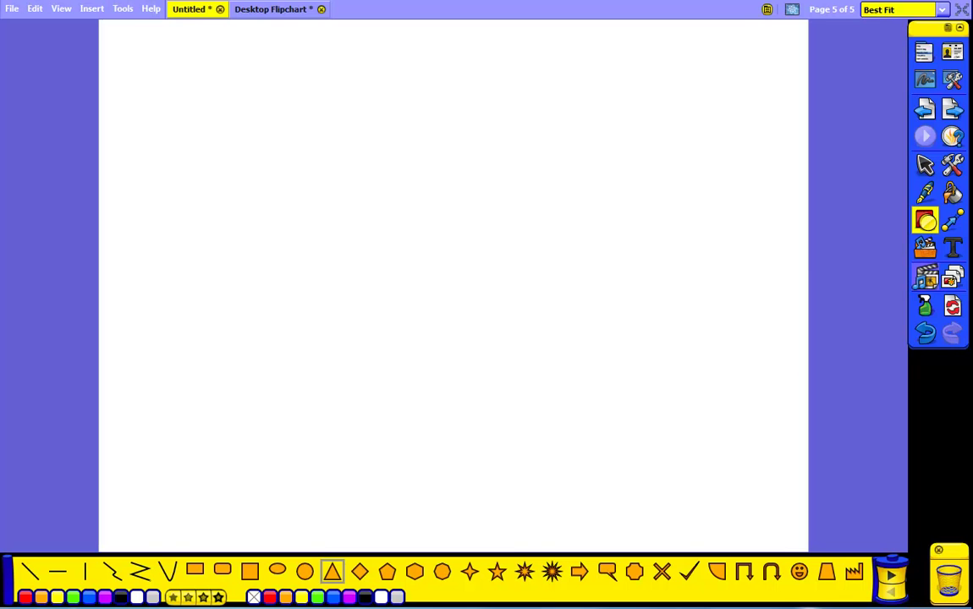
Open Resource Locations and browse the Crosses and Graph paper grids and the Illustration, Paper and Photograph backgrounds
click(926, 276)
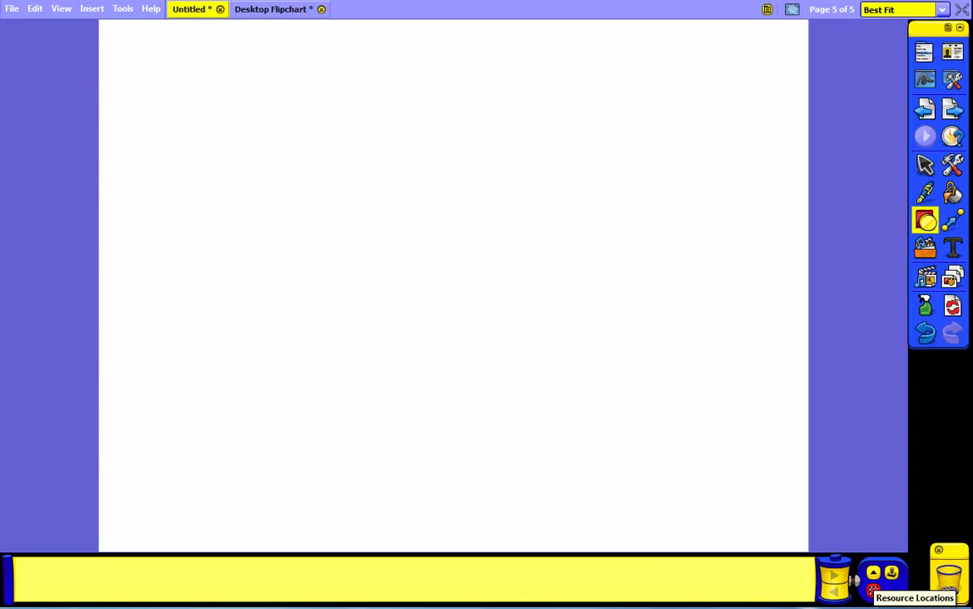
click(872, 589)
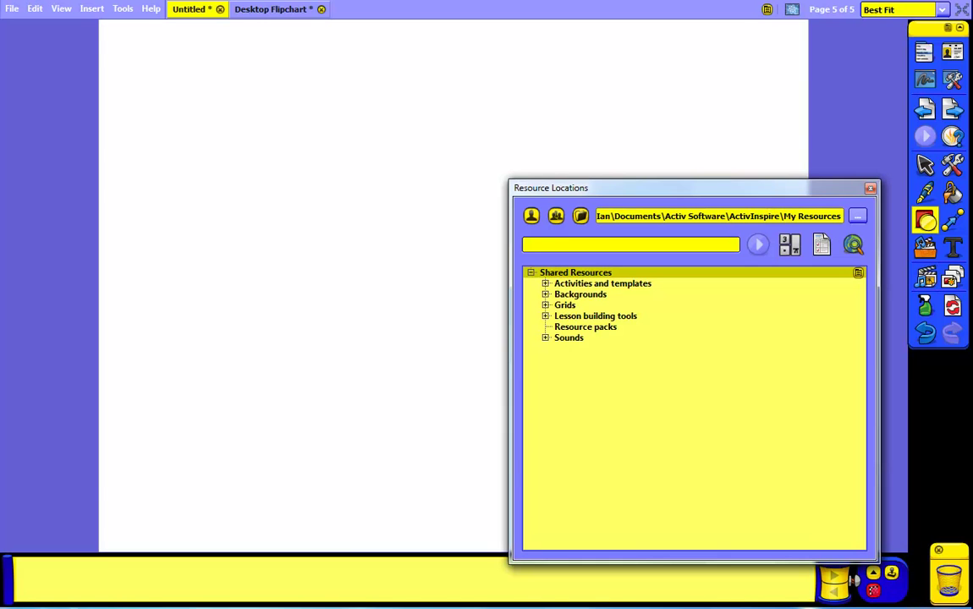
double_click(565, 306)
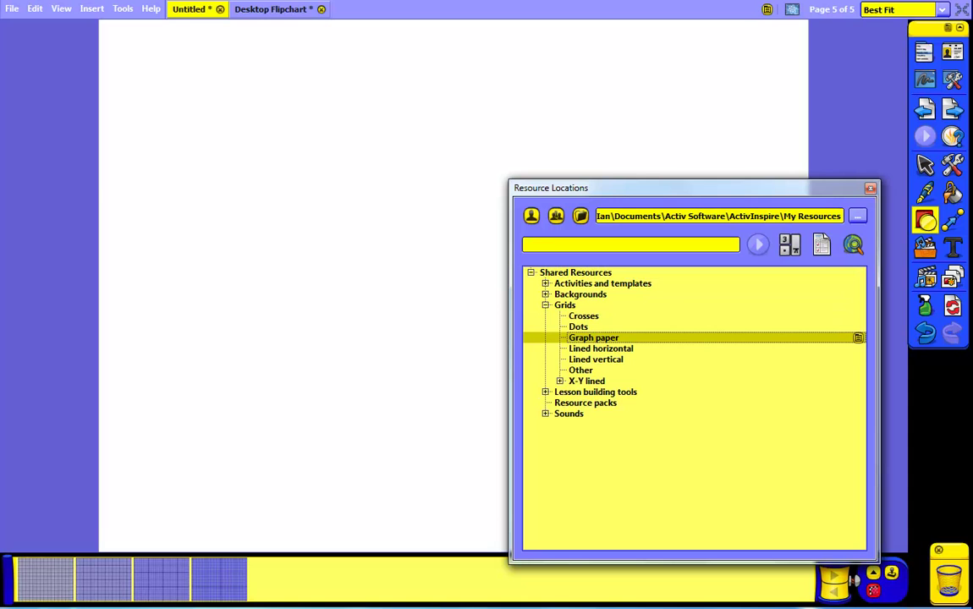
click(583, 316)
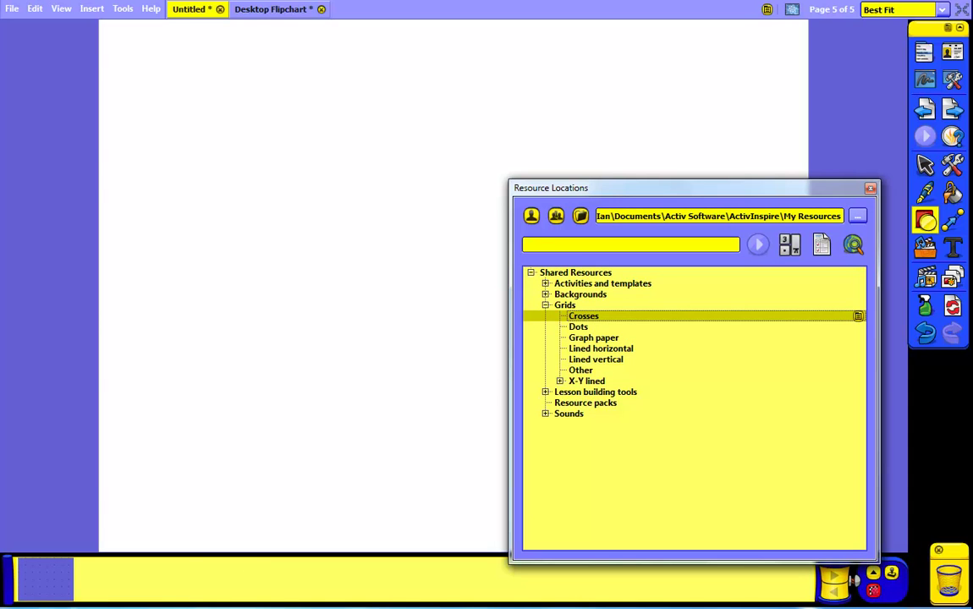
click(593, 337)
click(580, 294)
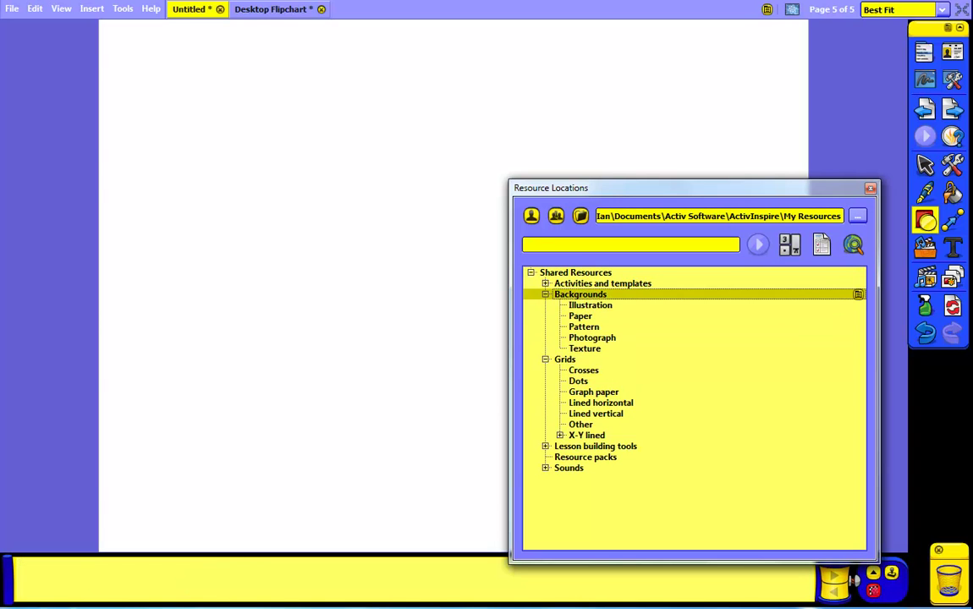
click(589, 305)
click(580, 315)
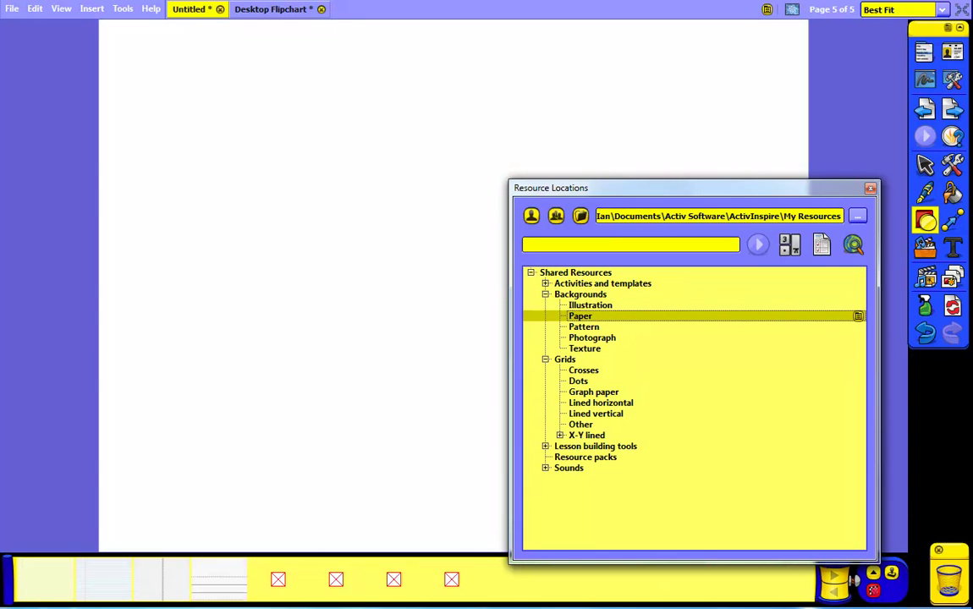
click(591, 338)
Browse the remaining shared resources, including the lined, Other and X-Y lined grids, Activities and templates, Resource packs and Lesson building tools
click(564, 359)
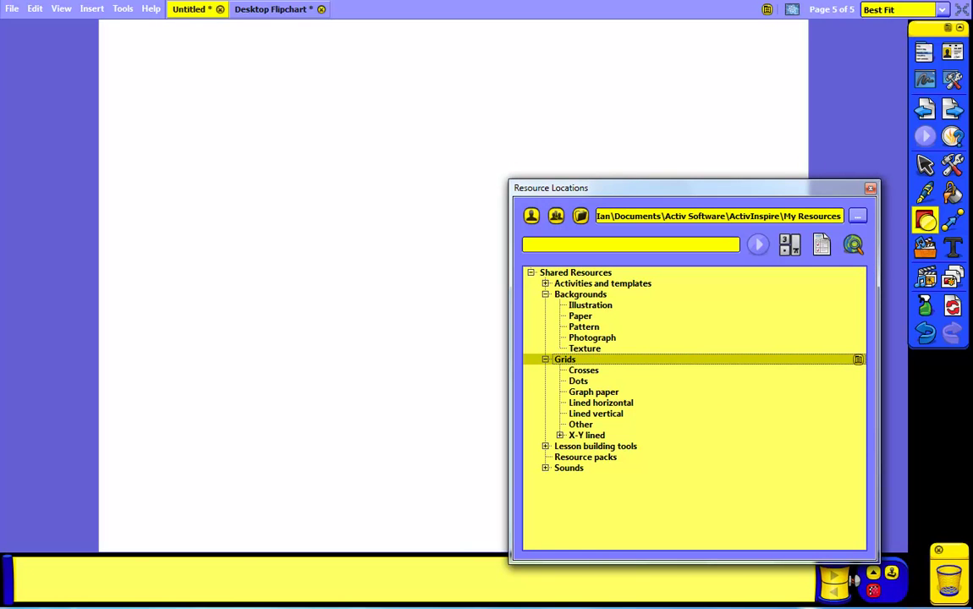
click(593, 391)
click(601, 403)
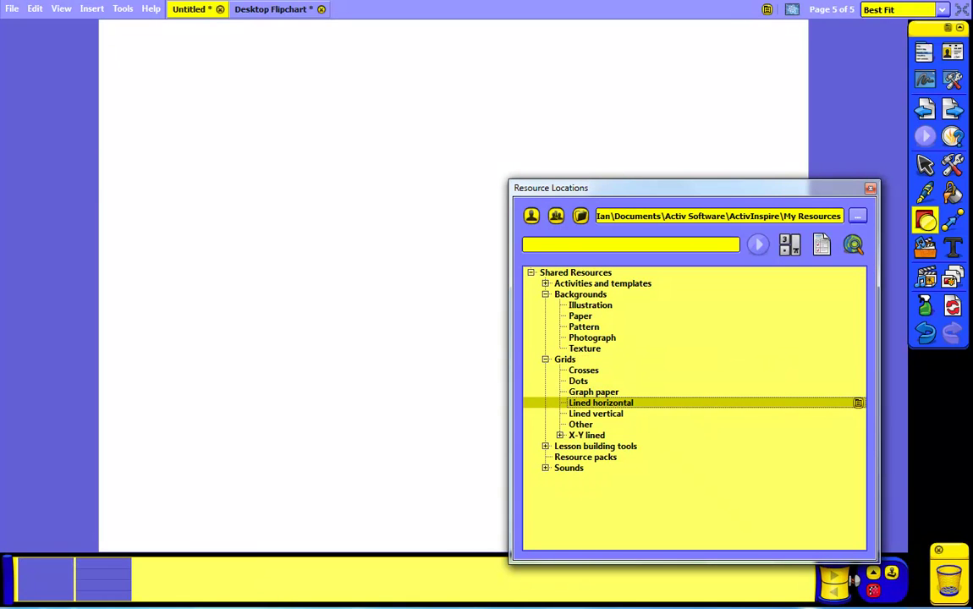
click(596, 414)
click(580, 424)
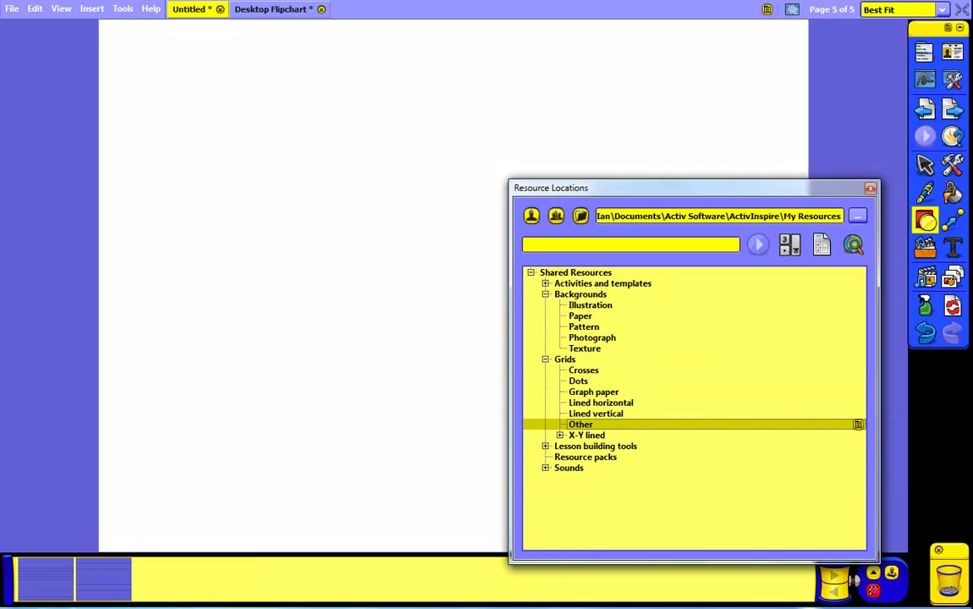
click(587, 434)
double_click(602, 284)
click(545, 284)
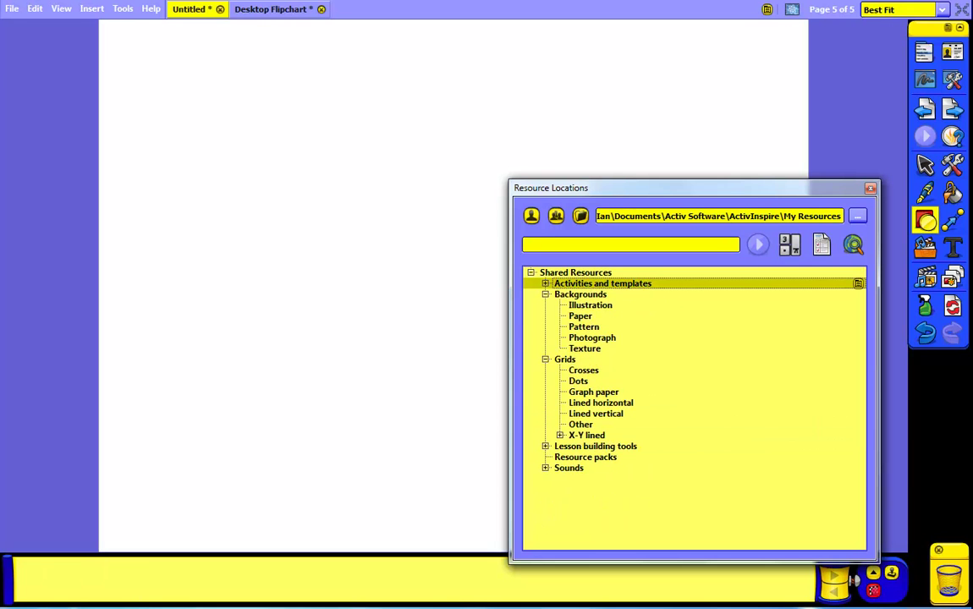
click(545, 294)
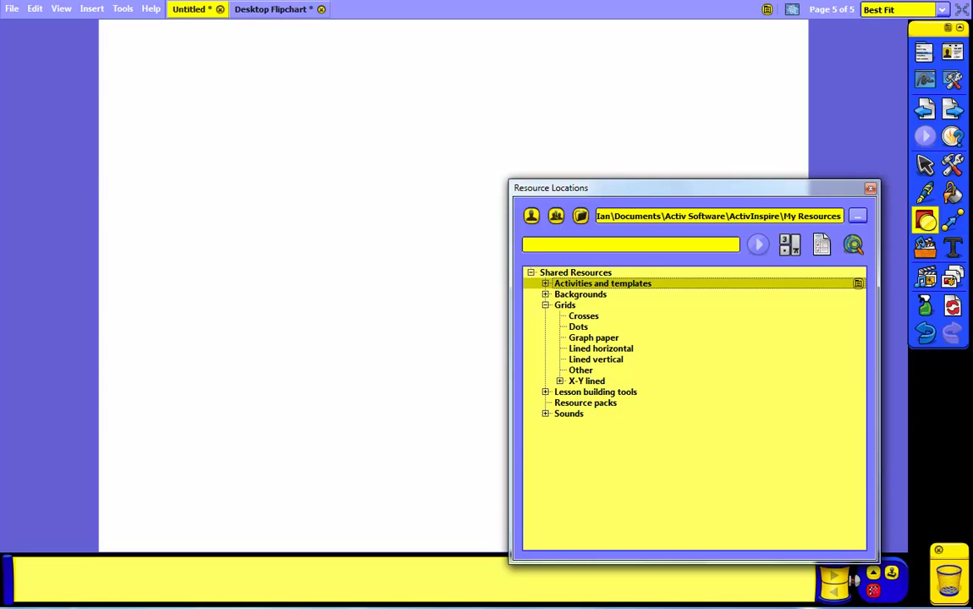
click(585, 403)
click(595, 392)
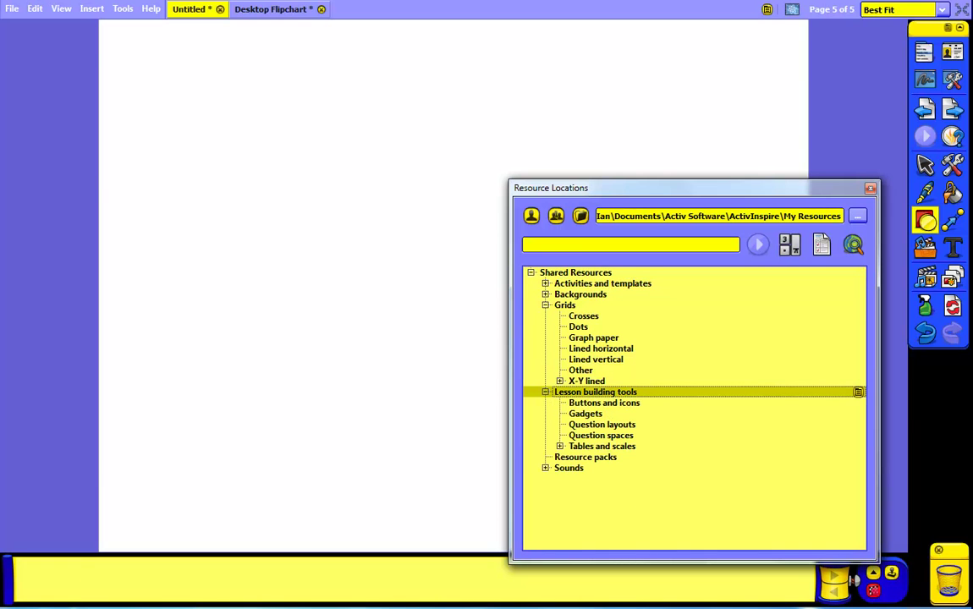
Try the third Graph paper grid as the background of page 5, close Resource Locations and undo the grid
click(593, 338)
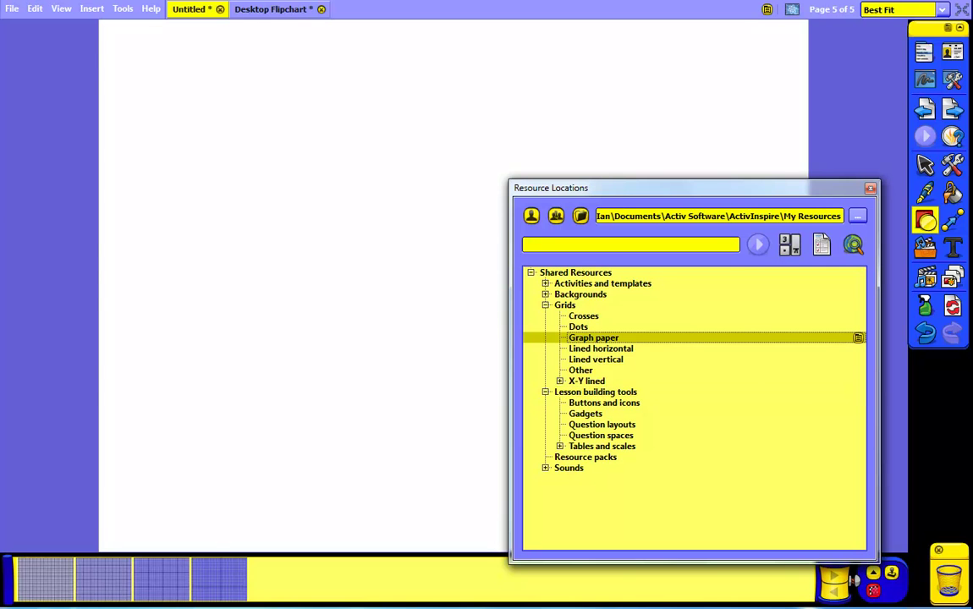
click(161, 578)
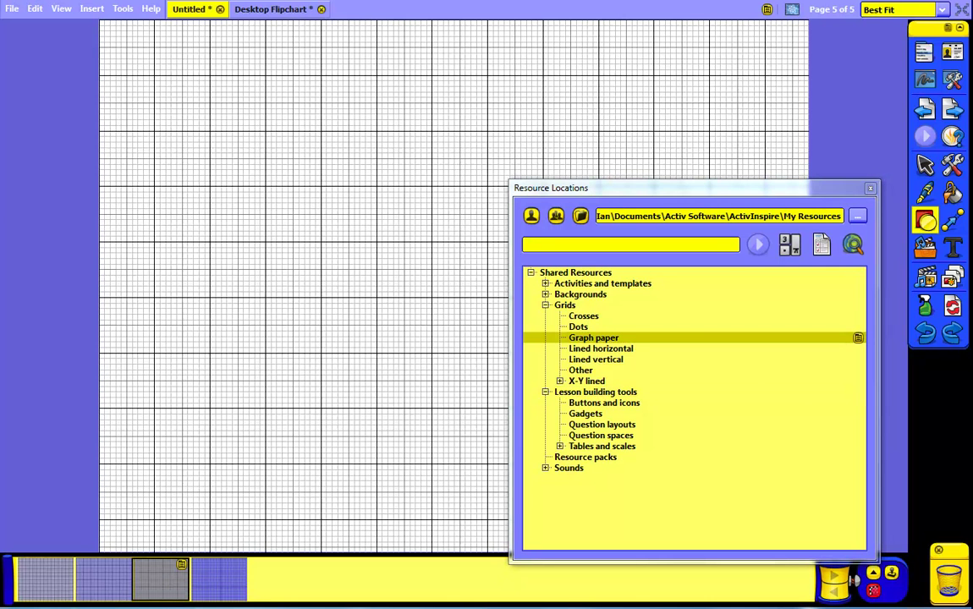
click(870, 188)
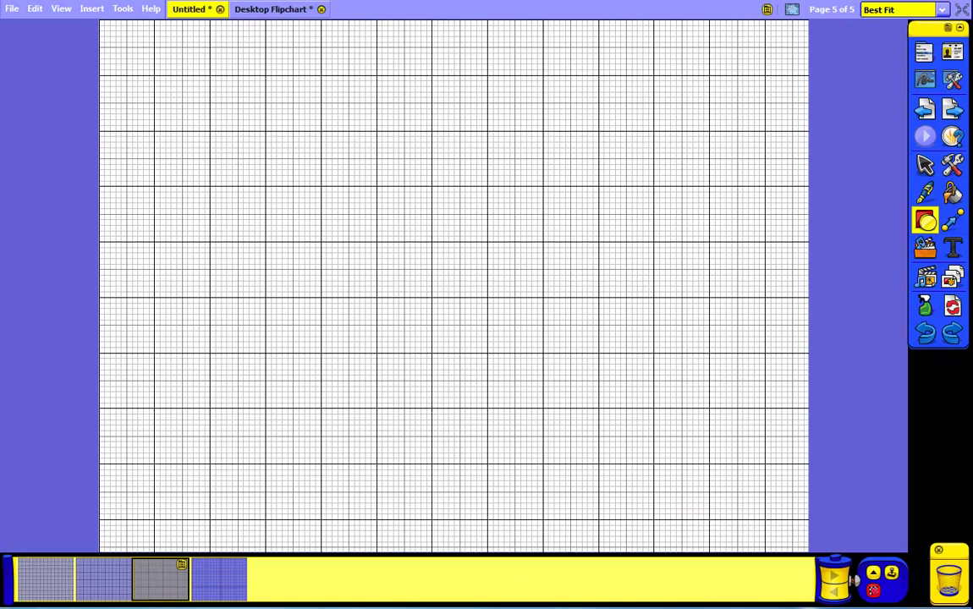
key(ctrl+z)
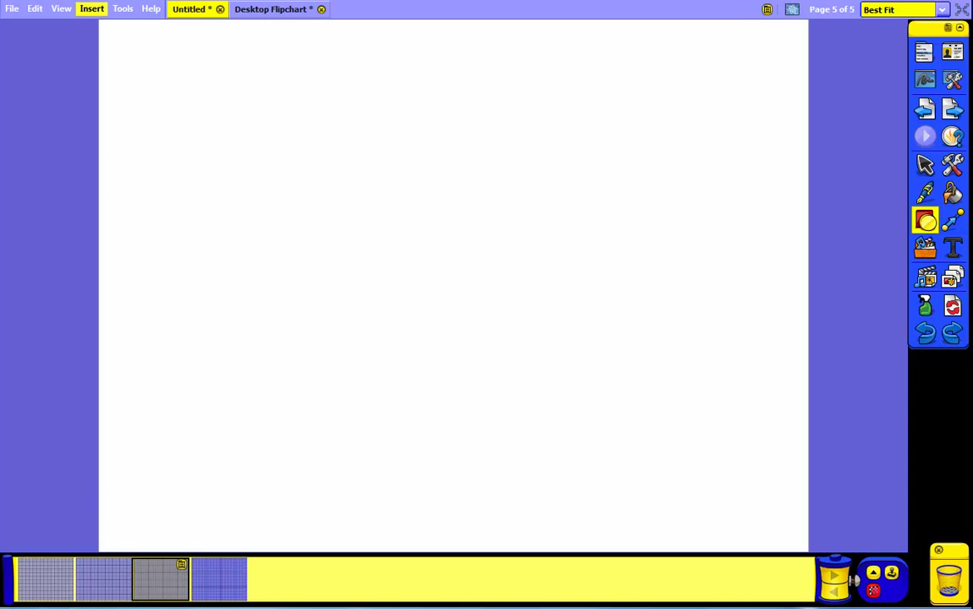
click(122, 8)
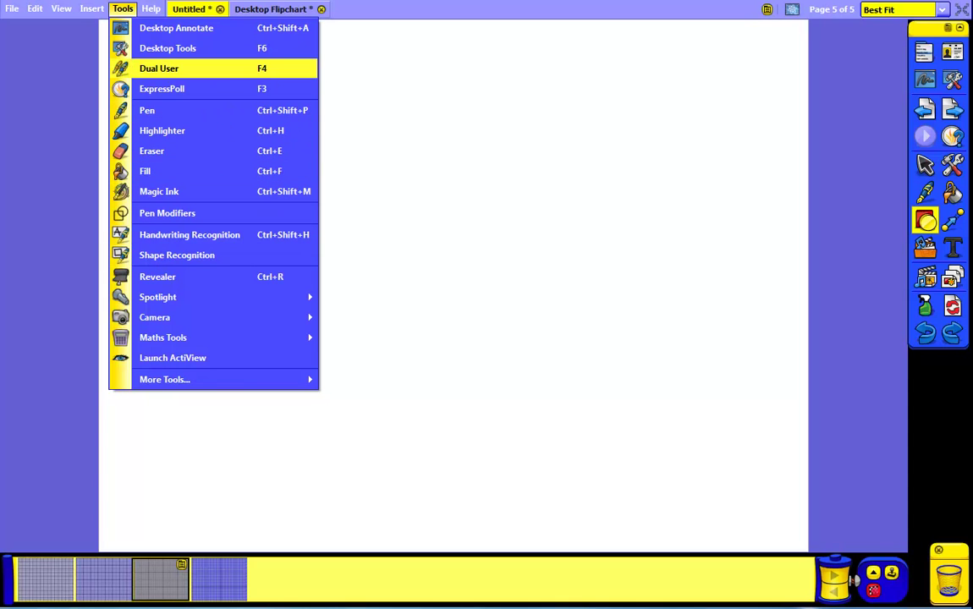
mouse_move(170, 338)
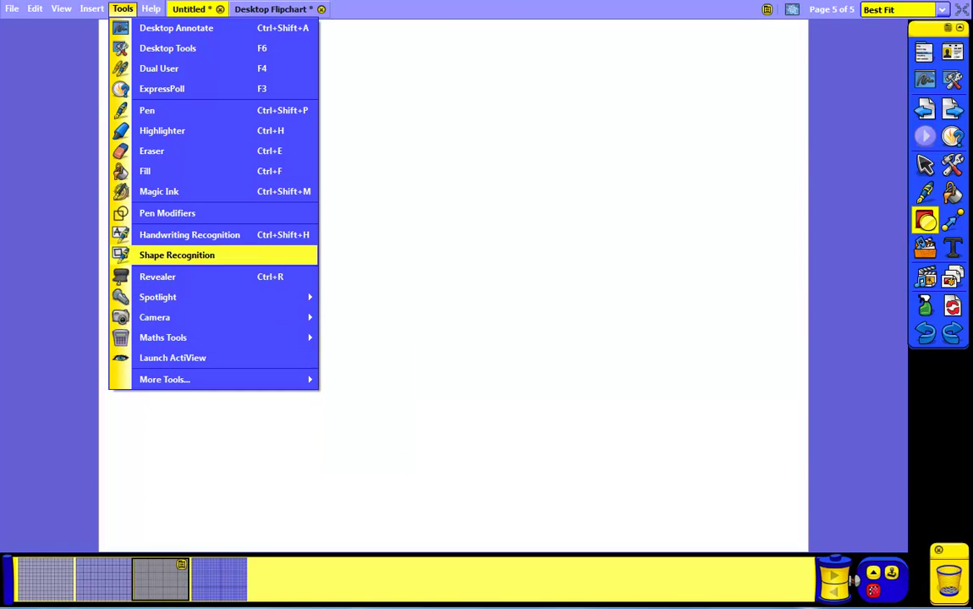
mouse_move(91, 9)
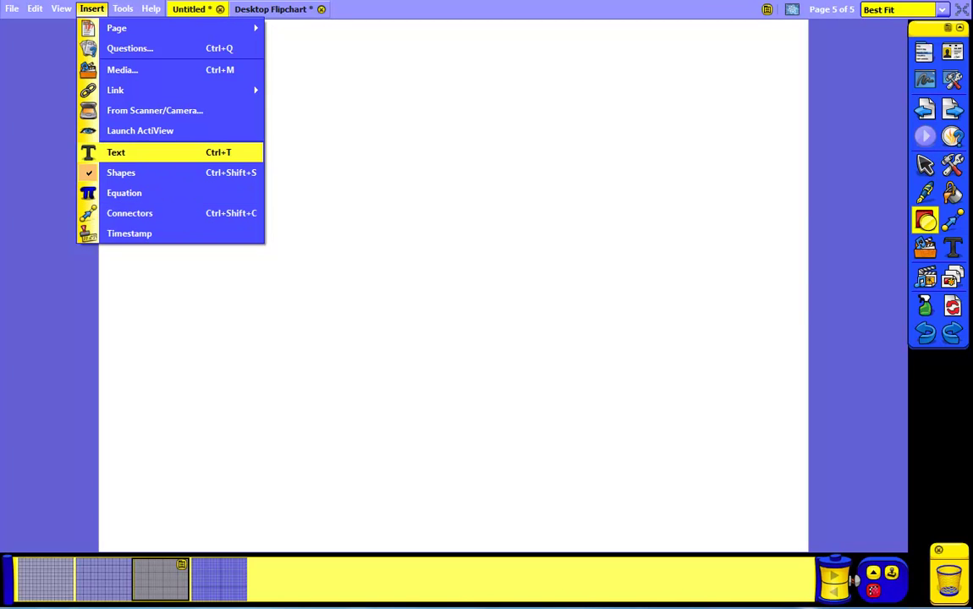
mouse_move(122, 8)
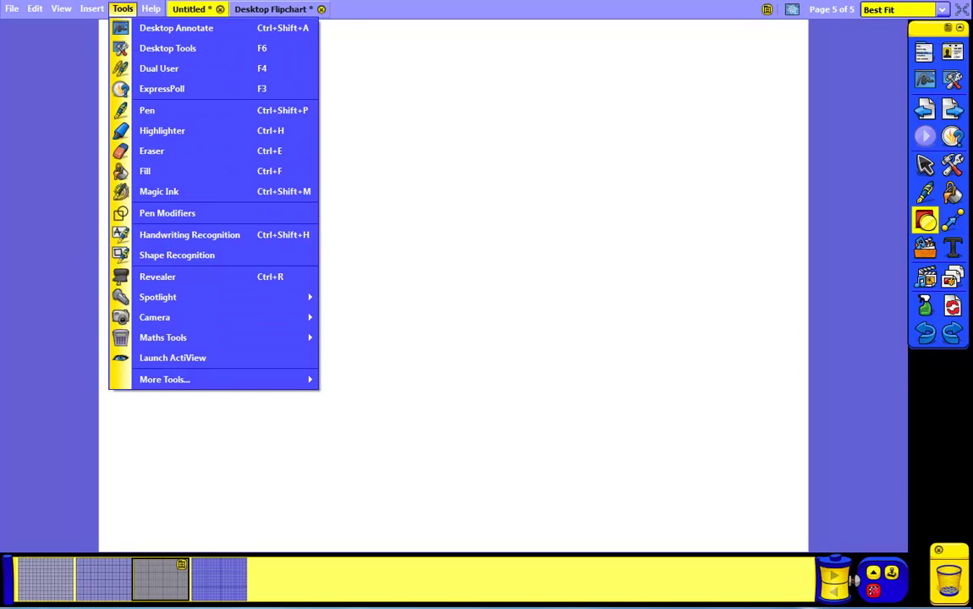
mouse_move(169, 317)
mouse_move(169, 297)
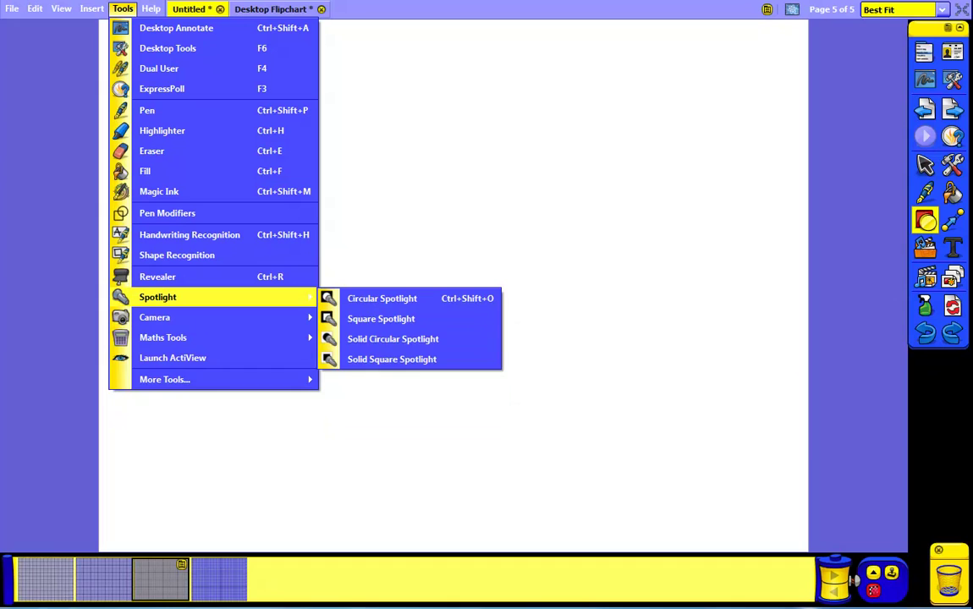
key(Escape)
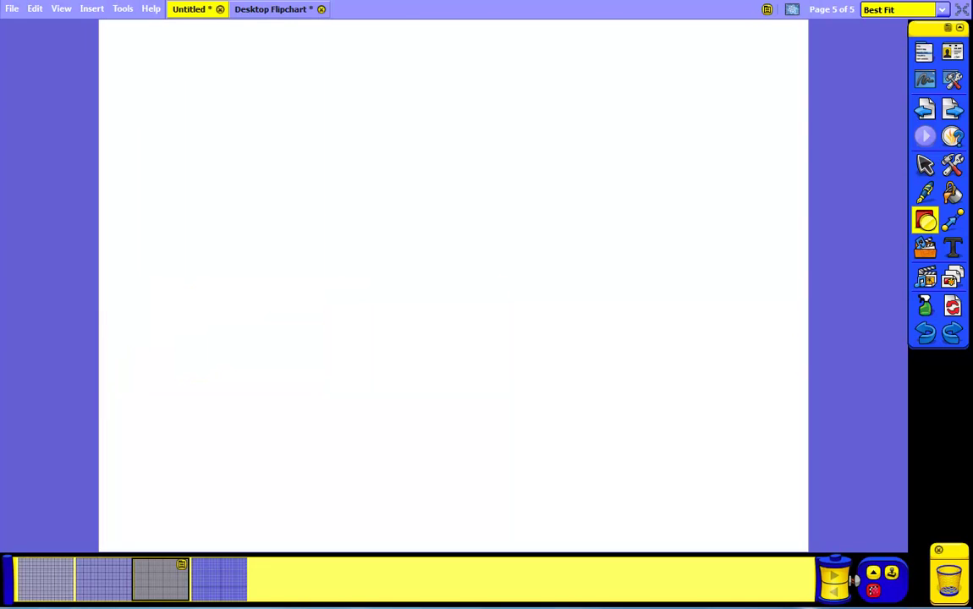